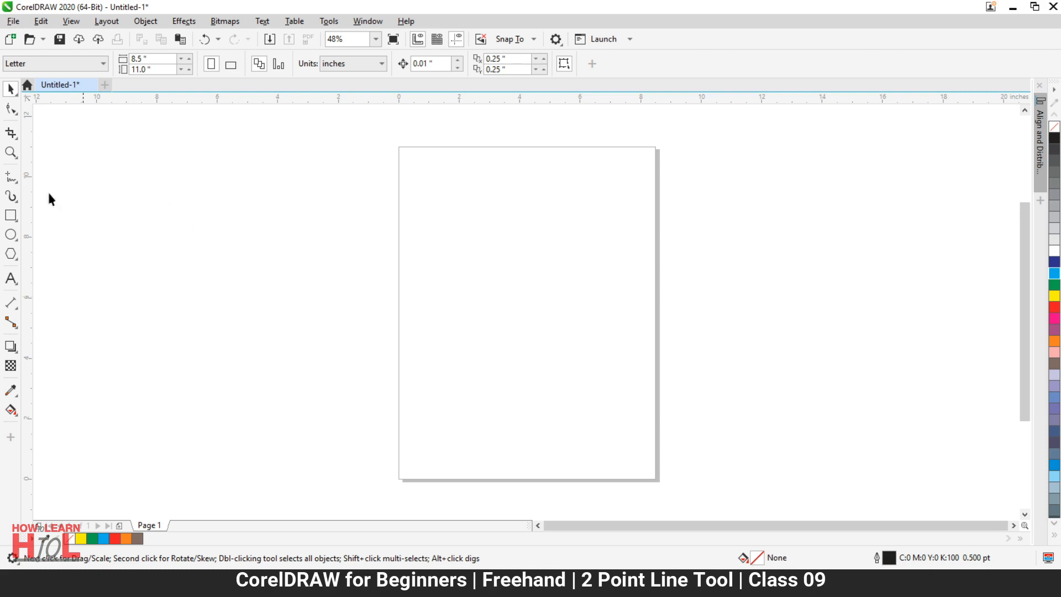
Draw a wavy open freehand curve about 14.9 by 6.0 inches across the page's left edge, then delete it.
click(11, 176)
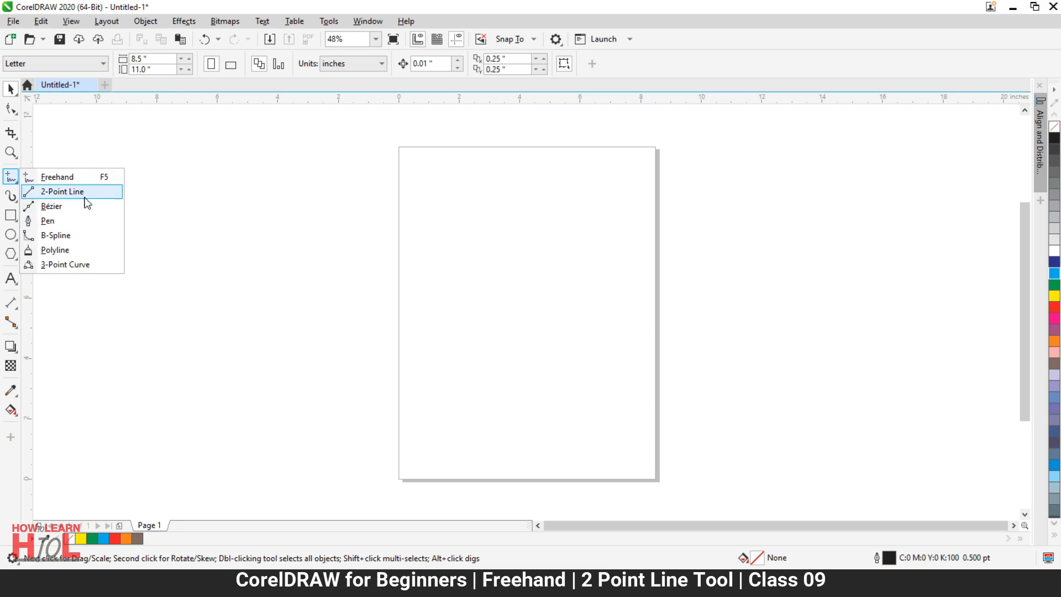
click(55, 177)
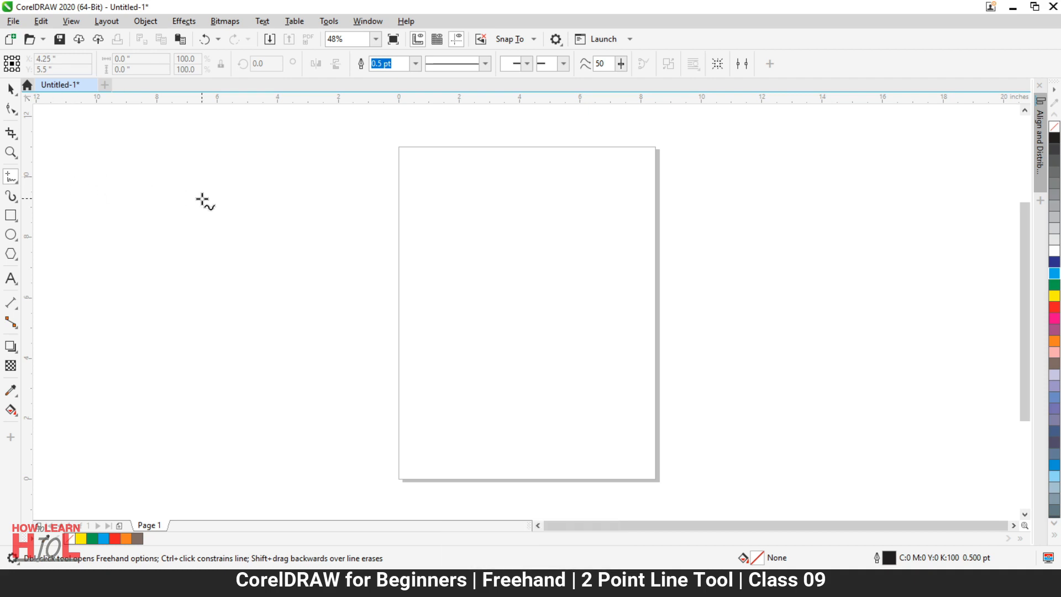
mouse_move(278, 190)
mouse_down()
mouse_move(512, 232)
mouse_move(585, 309)
mouse_move(294, 269)
mouse_move(189, 322)
mouse_move(152, 256)
mouse_move(289, 239)
mouse_move(475, 264)
mouse_move(491, 254)
mouse_move(257, 203)
mouse_move(209, 155)
mouse_up()
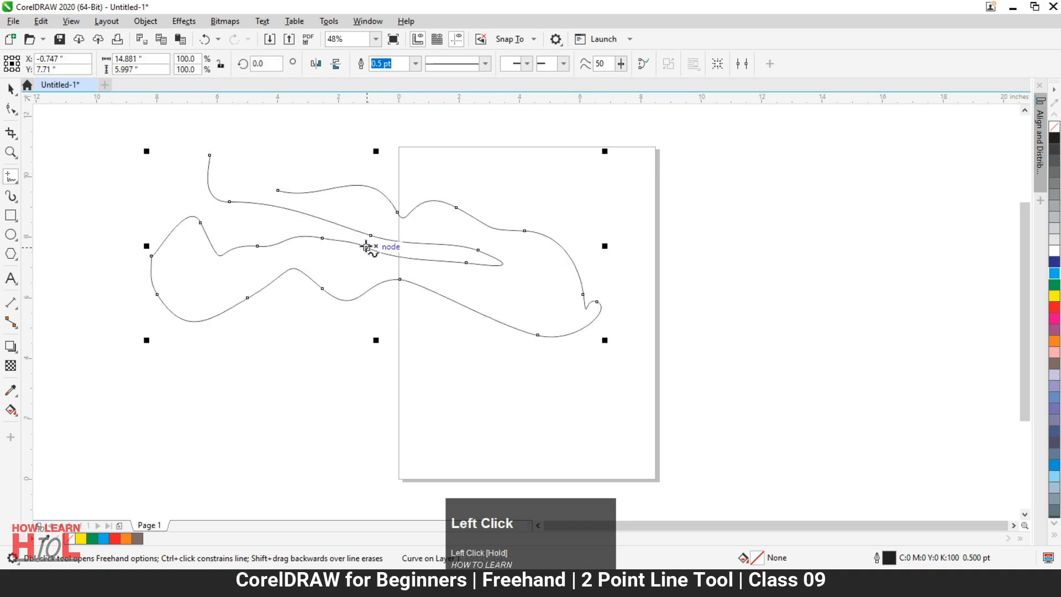
key(space)
click(400, 246)
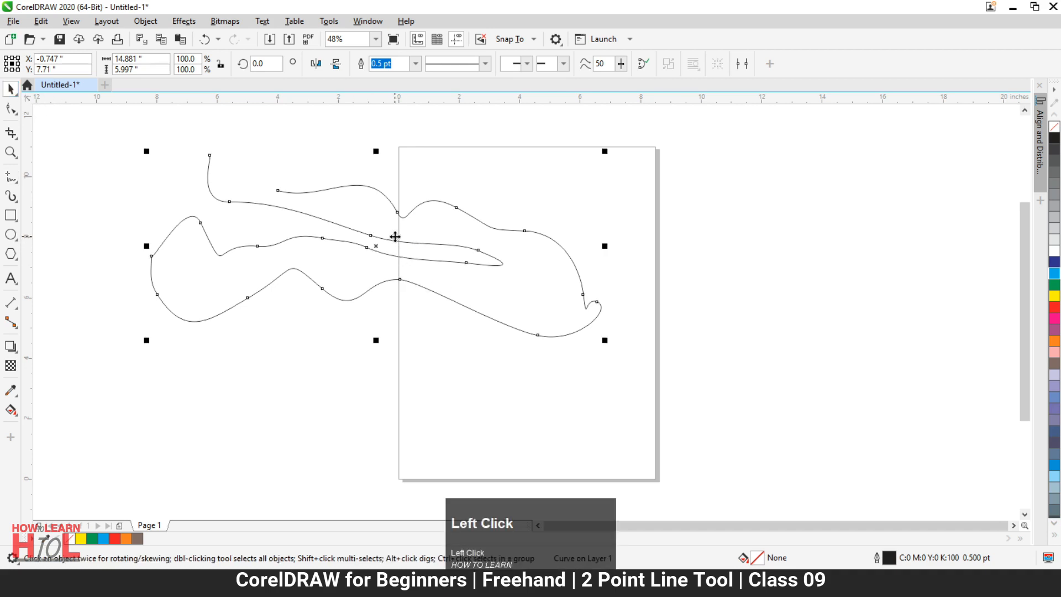
key(Delete)
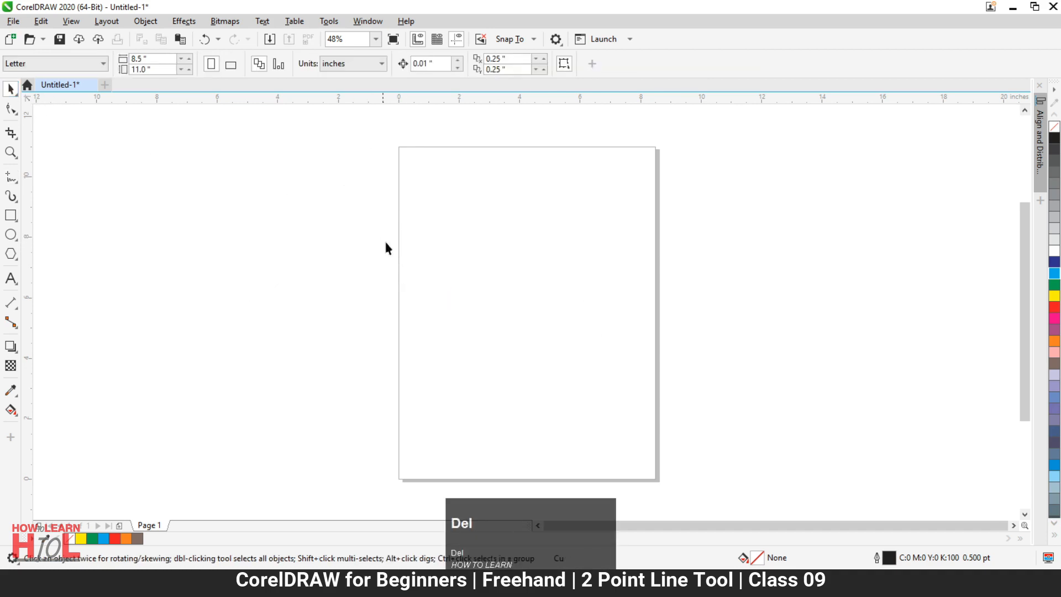
Draw an open freehand curve about 17.4 by 5.7 inches across the middle of the page and assign it a green fill.
click(12, 180)
mouse_move(281, 248)
mouse_down()
mouse_move(366, 267)
mouse_move(505, 241)
mouse_move(649, 303)
mouse_move(618, 374)
mouse_move(454, 349)
mouse_move(202, 380)
mouse_move(147, 311)
mouse_move(271, 304)
mouse_move(303, 313)
mouse_up()
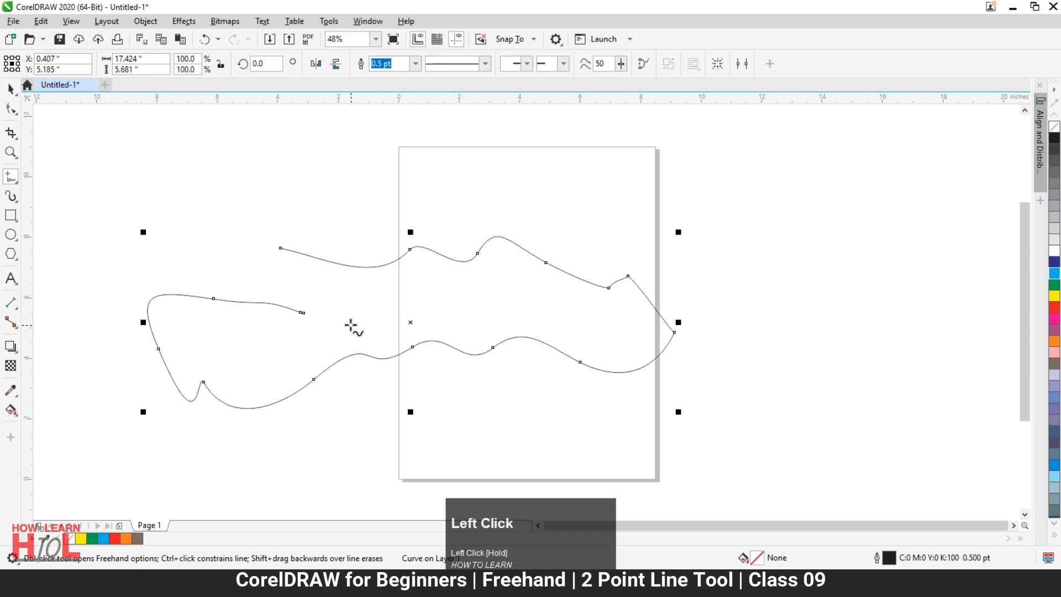
click(1055, 285)
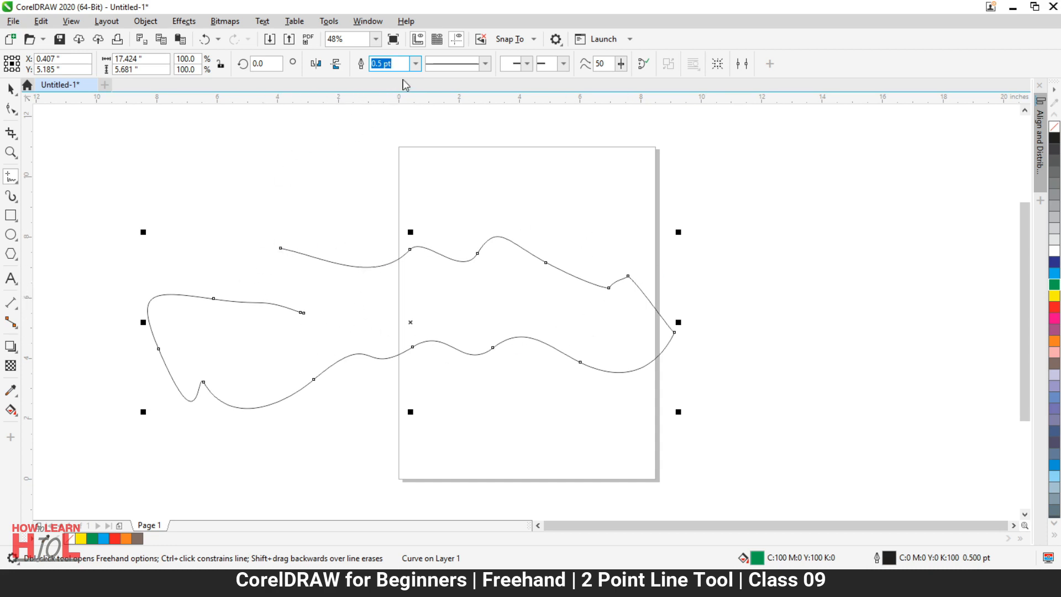
Set the curve's outline width to 10.0 pt and its line style to a dash-dot pattern.
click(413, 64)
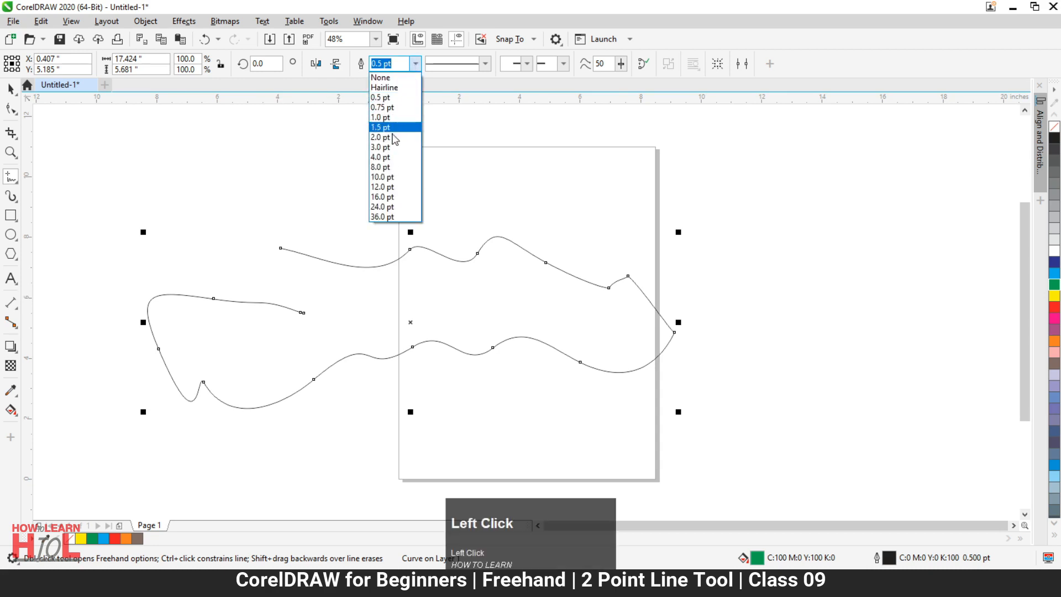
click(386, 177)
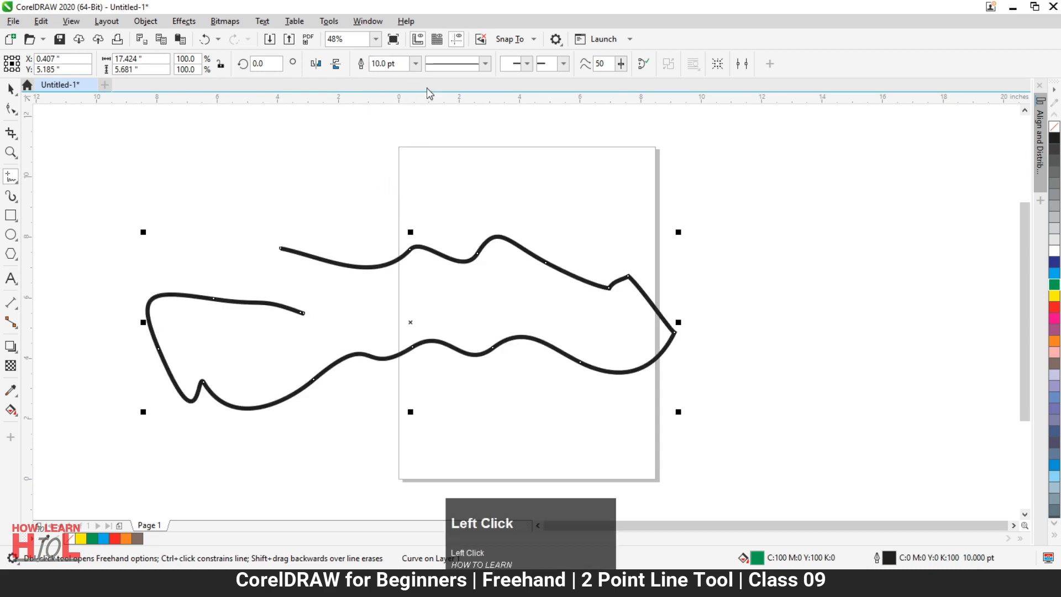
click(485, 65)
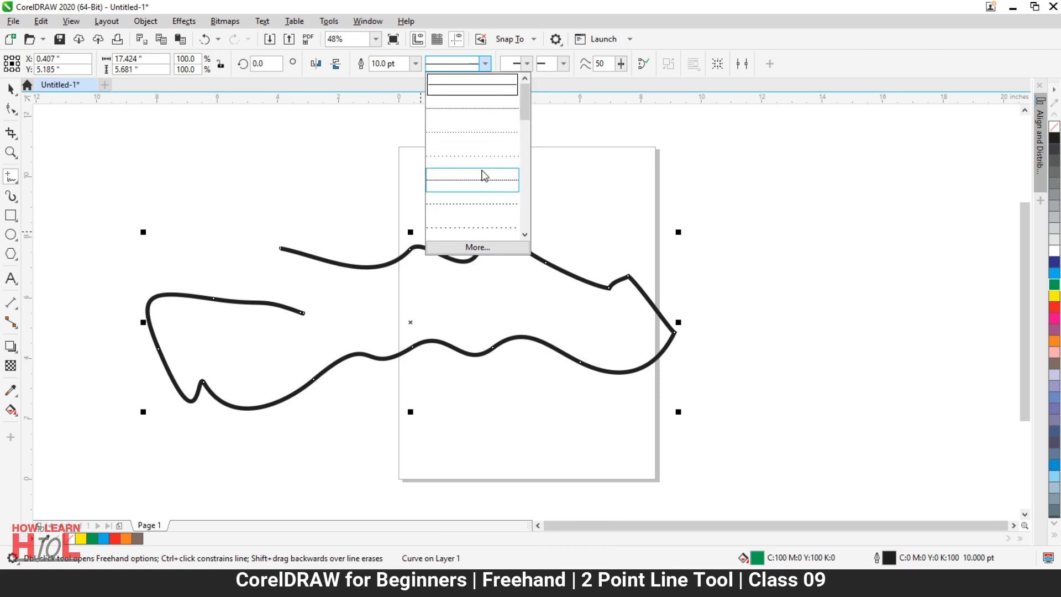
drag(525, 102, 523, 176)
click(474, 132)
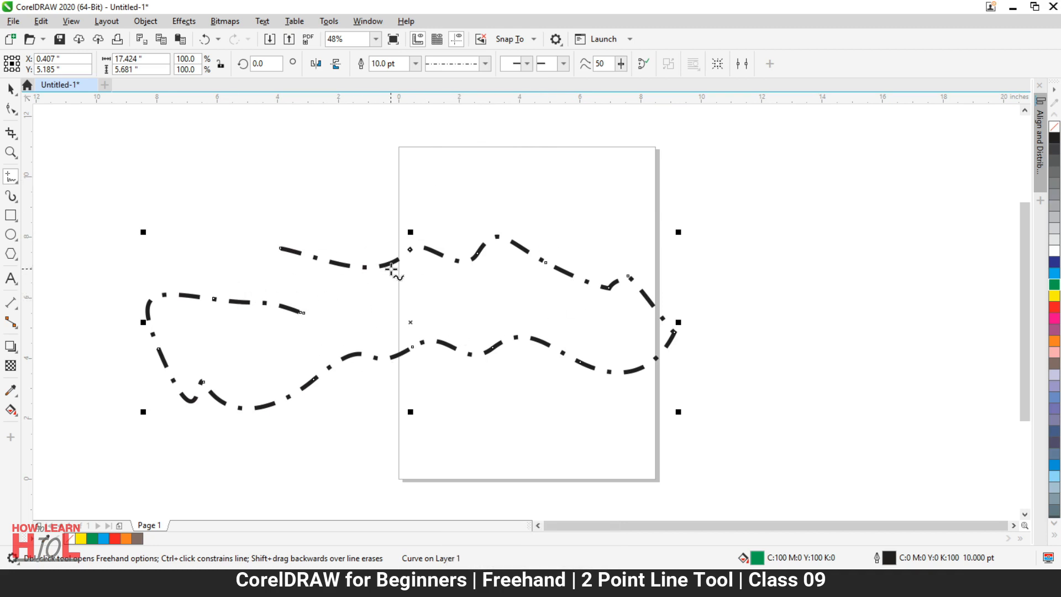
Apply Arrowhead 1 to the curve's start and a solid feathered arrowhead to its end.
click(526, 64)
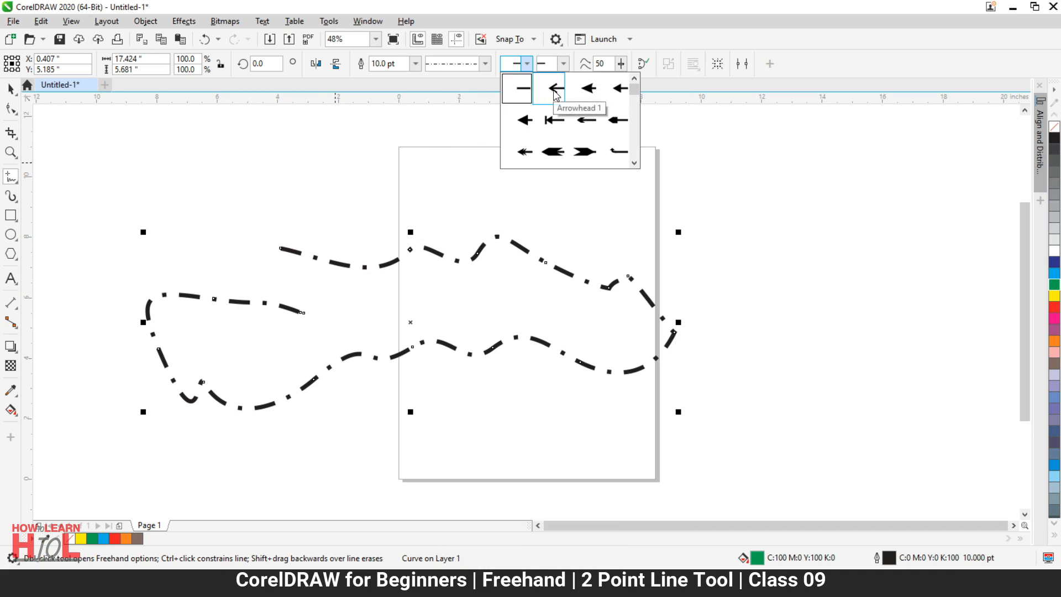
scroll(555, 94, down, 2)
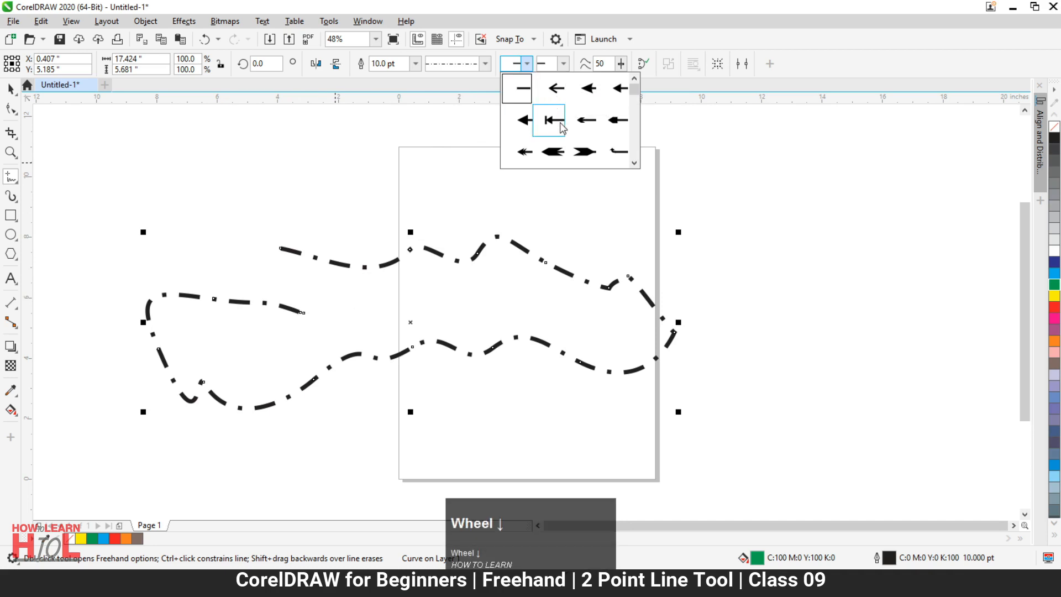
click(556, 89)
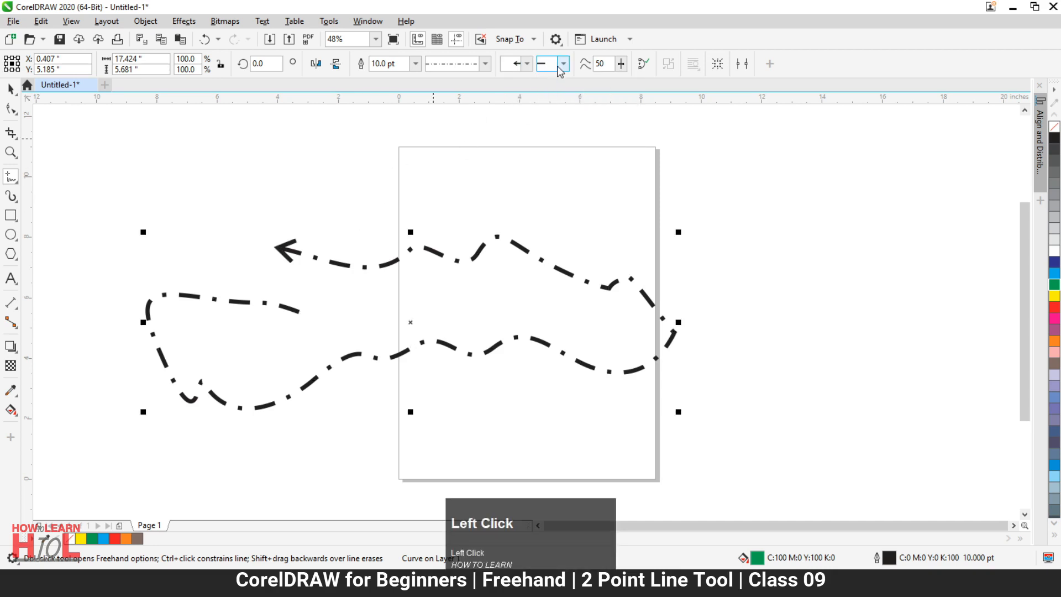
click(563, 66)
scroll(616, 154, down, 1)
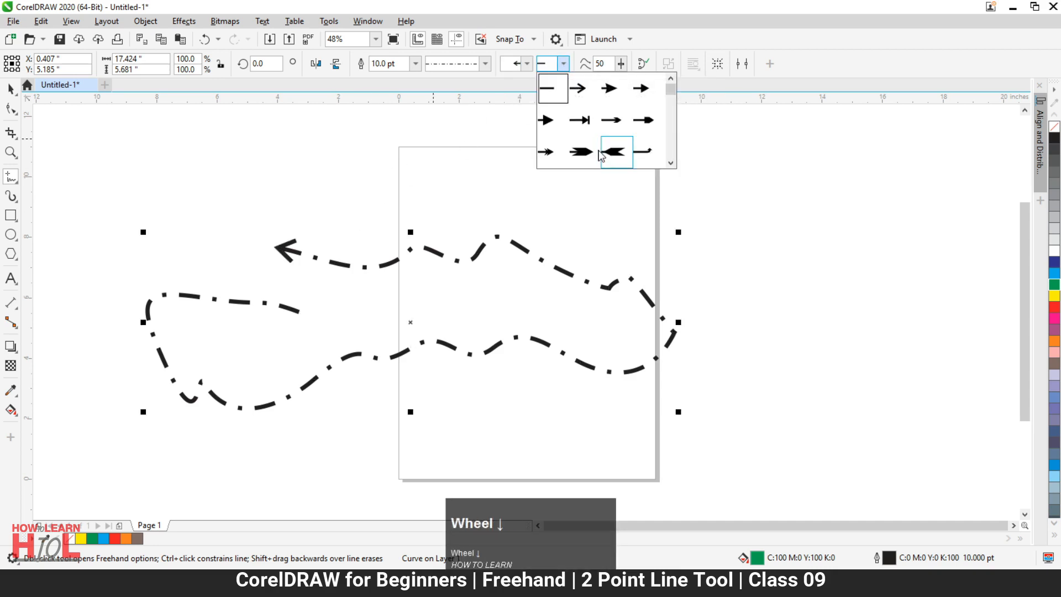
click(617, 152)
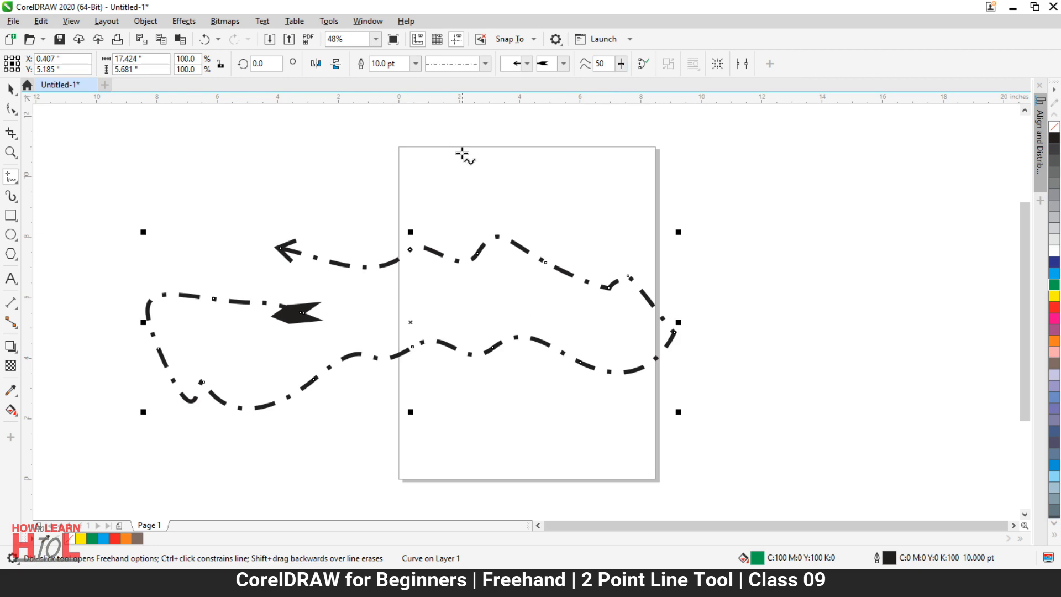
Show the freehand smoothing slider and delete the dashed curve with arrowheads.
click(621, 64)
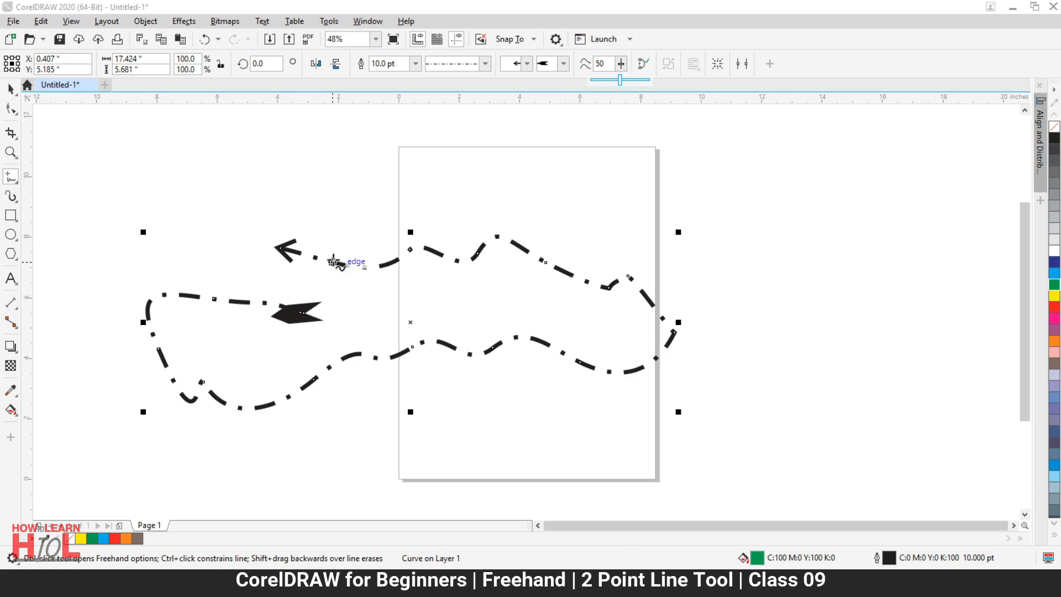
click(11, 89)
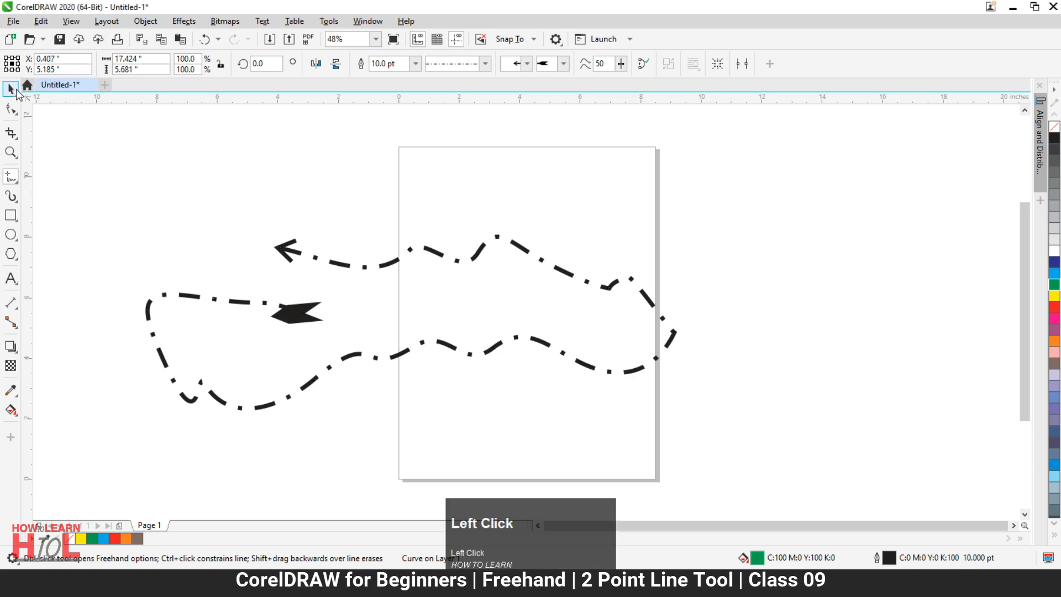
key(Delete)
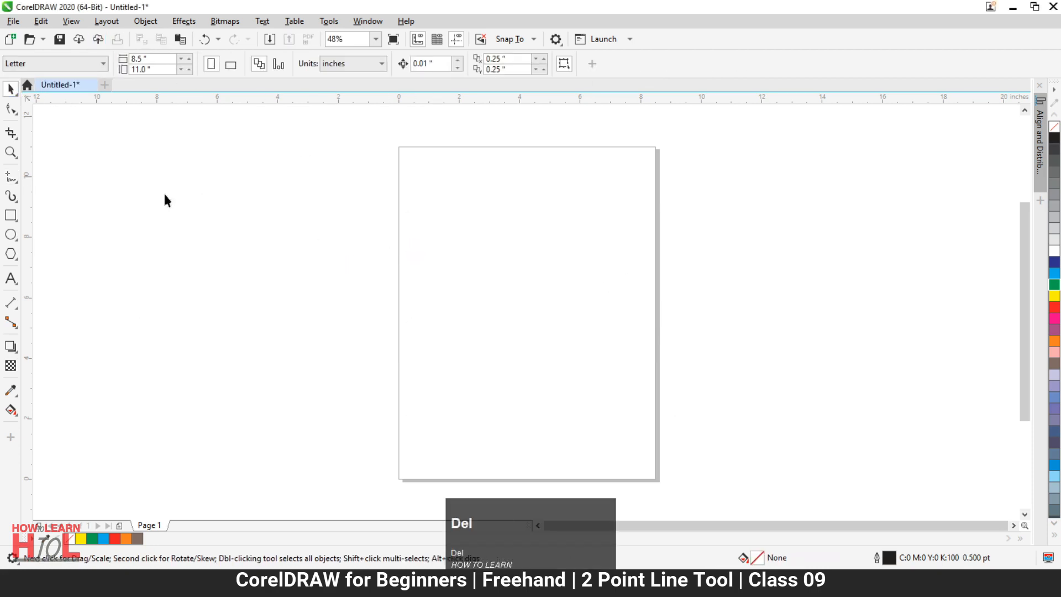
Draw a new open freehand curve about 16.1 by 5.9 inches that starts and ends near the page's left edge.
click(11, 176)
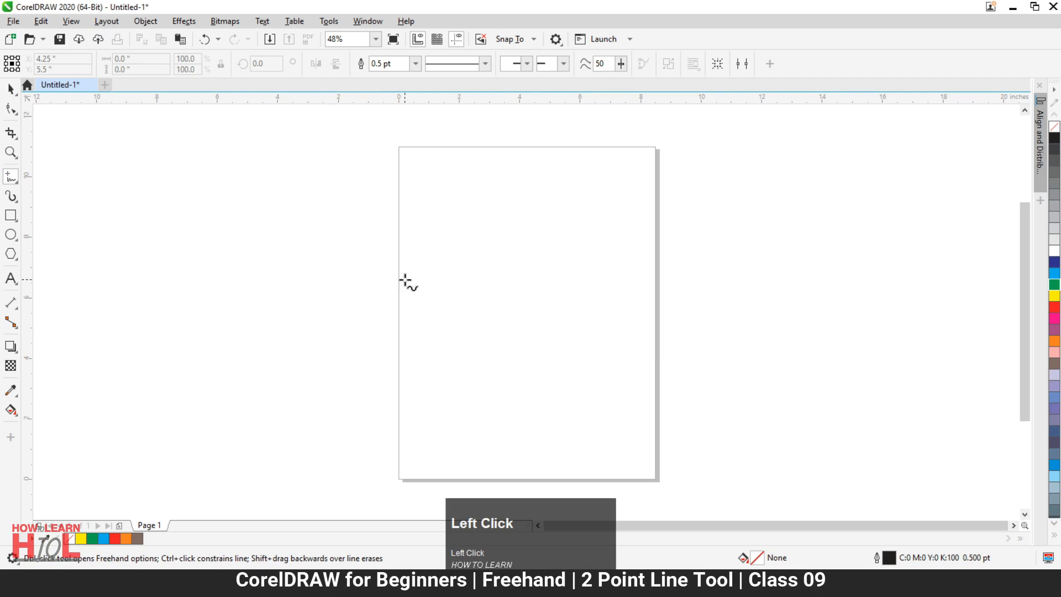
mouse_move(402, 279)
mouse_down()
mouse_move(618, 274)
mouse_move(703, 340)
mouse_move(355, 422)
mouse_move(272, 386)
mouse_move(296, 310)
mouse_move(415, 343)
mouse_up()
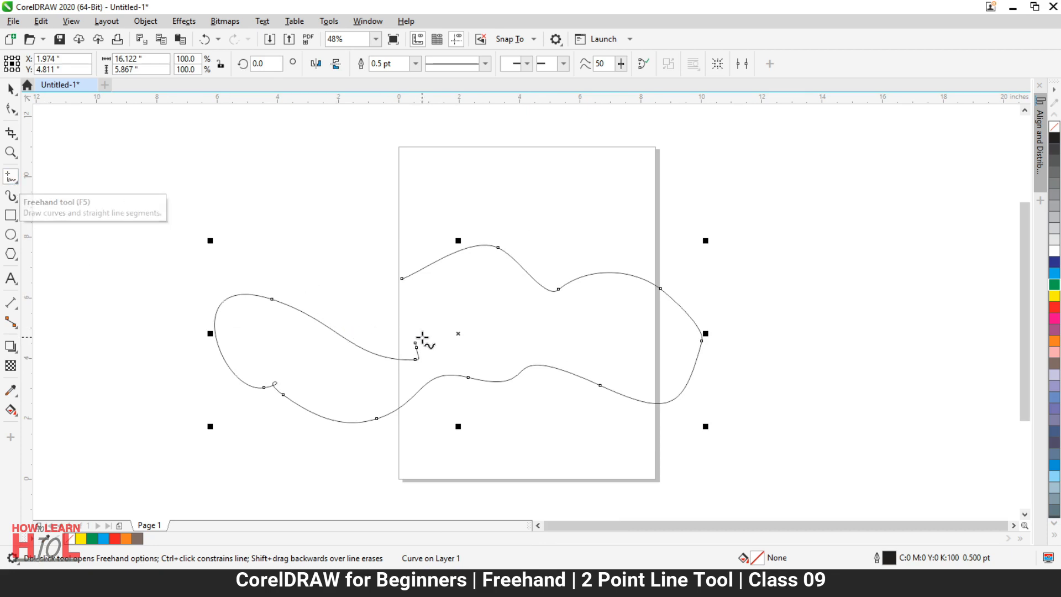
drag(416, 343, 424, 344)
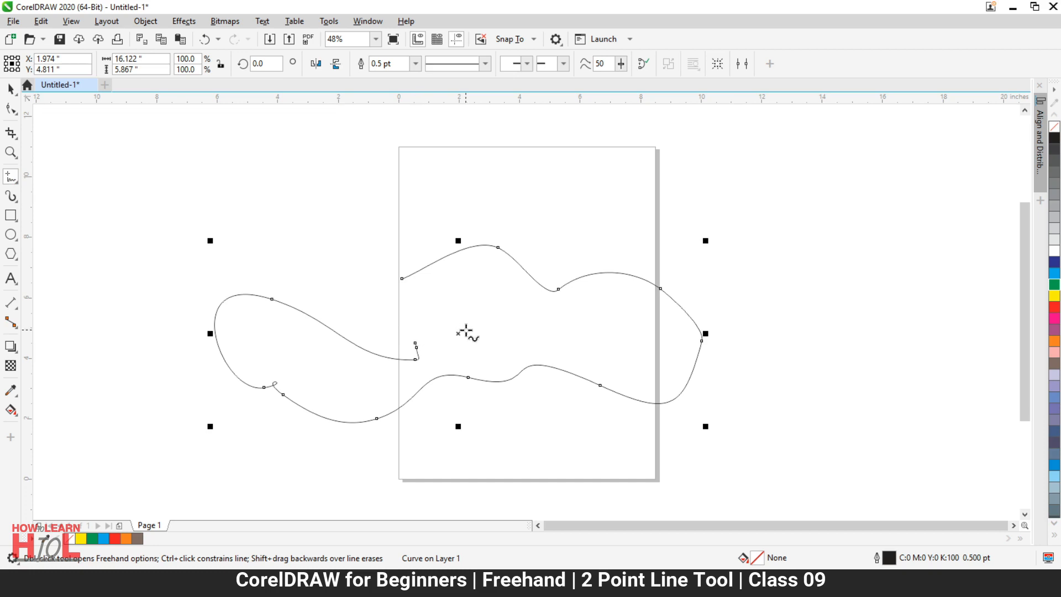
Close the freehand curve by continuing from its end node with two straight segments, through a corner outside the page, to its start node.
click(415, 342)
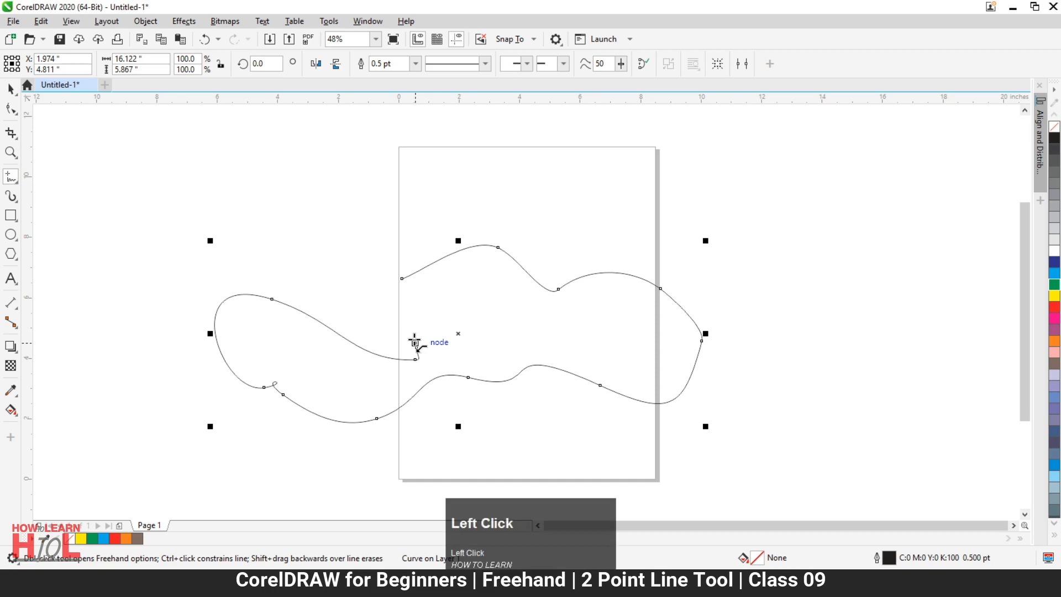
click(315, 280)
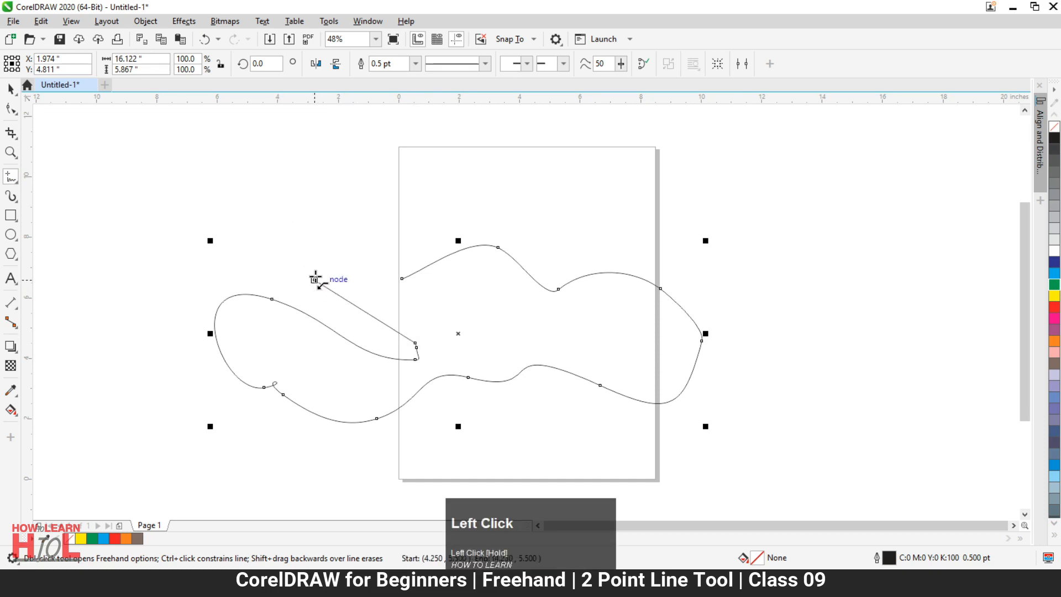
click(315, 279)
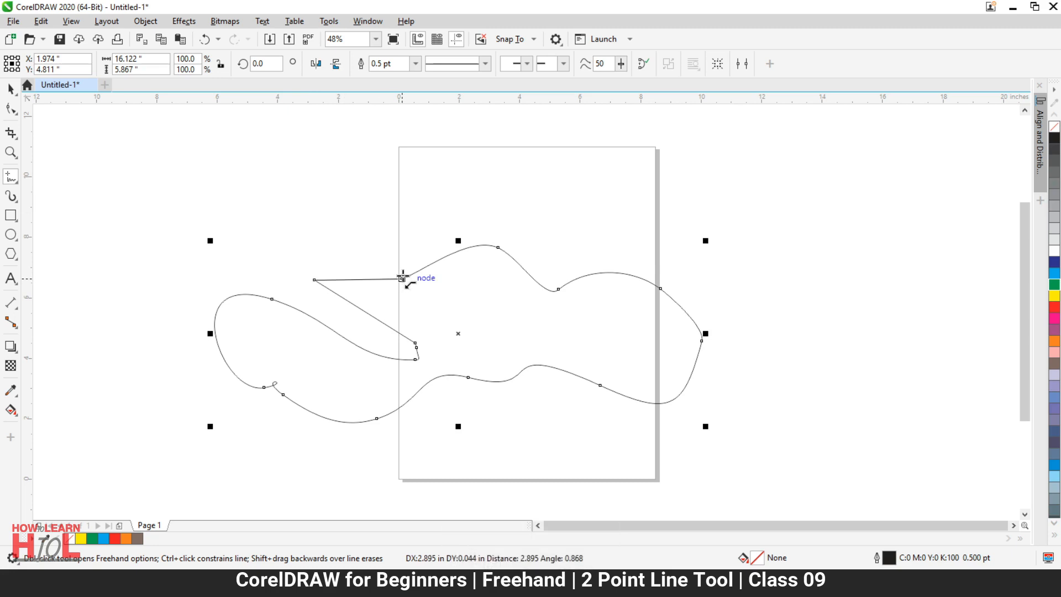
click(403, 278)
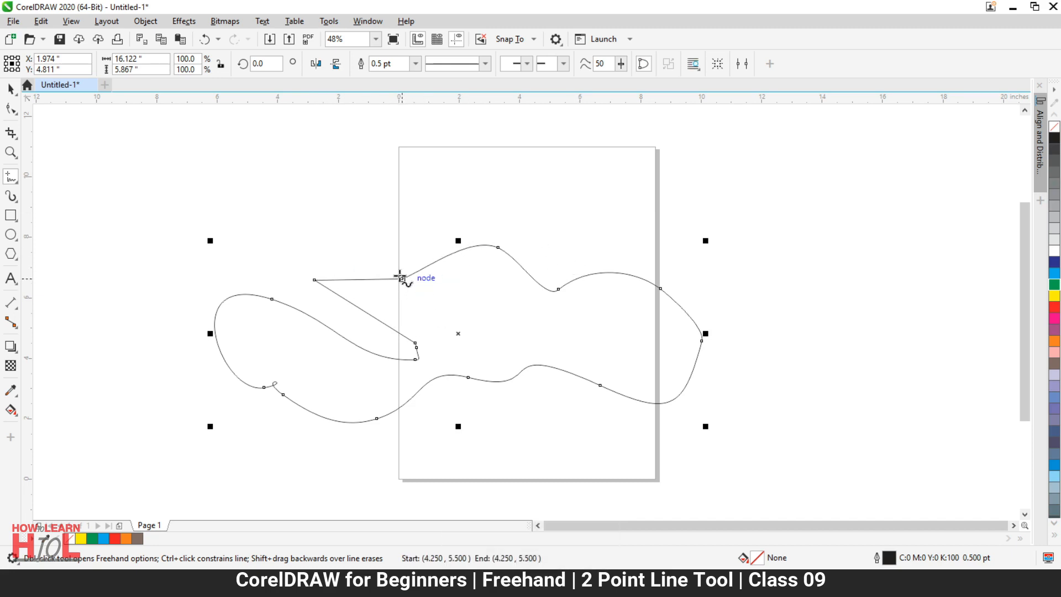
Fill the closed shape with cyan and delete it.
click(1055, 276)
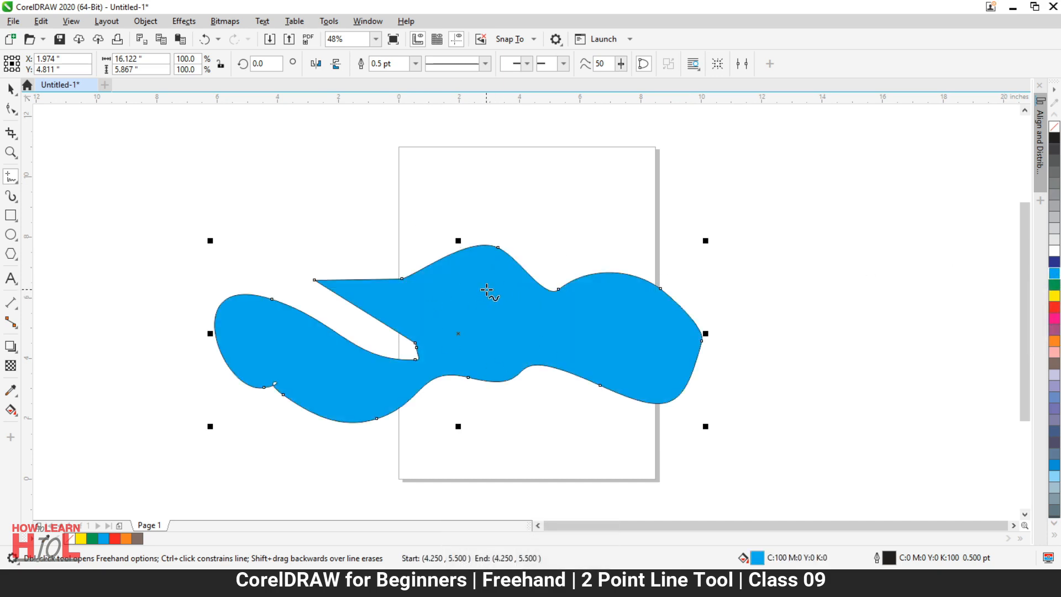
click(11, 89)
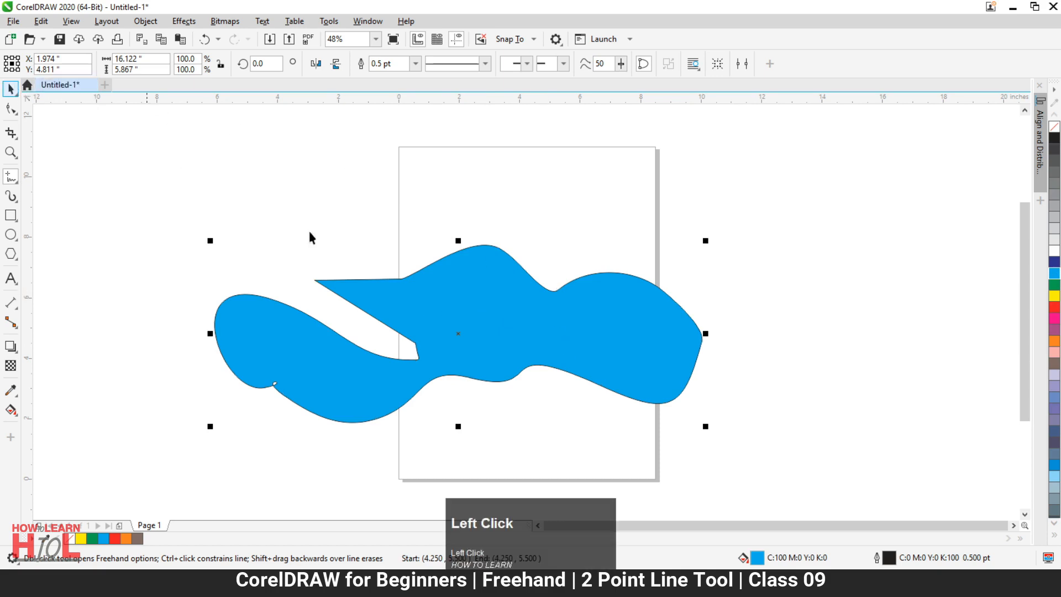
key(Delete)
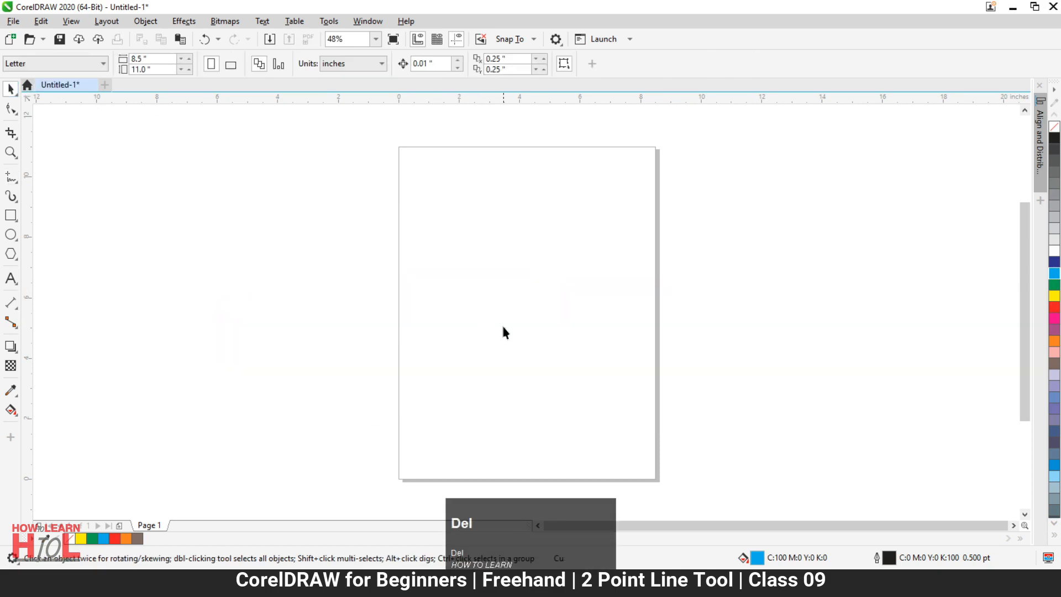
Draw a closed freehand shape about 8.0 by 5.2 inches left of the page and fill it with cyan.
click(11, 176)
mouse_move(259, 255)
mouse_down()
mouse_move(370, 240)
mouse_move(358, 382)
mouse_move(171, 269)
mouse_move(217, 237)
mouse_move(255, 257)
mouse_up()
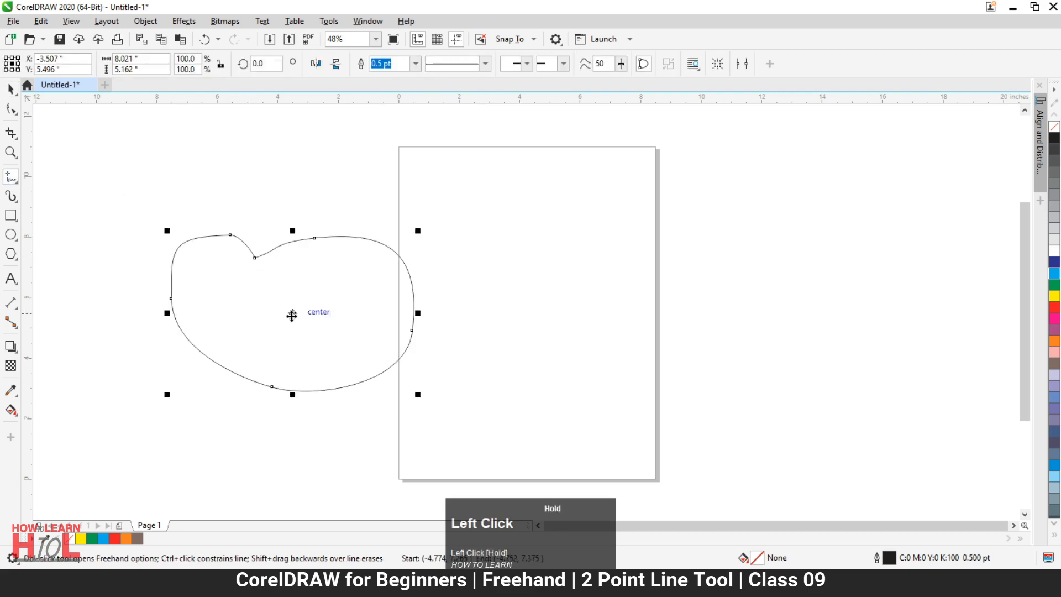
click(1054, 273)
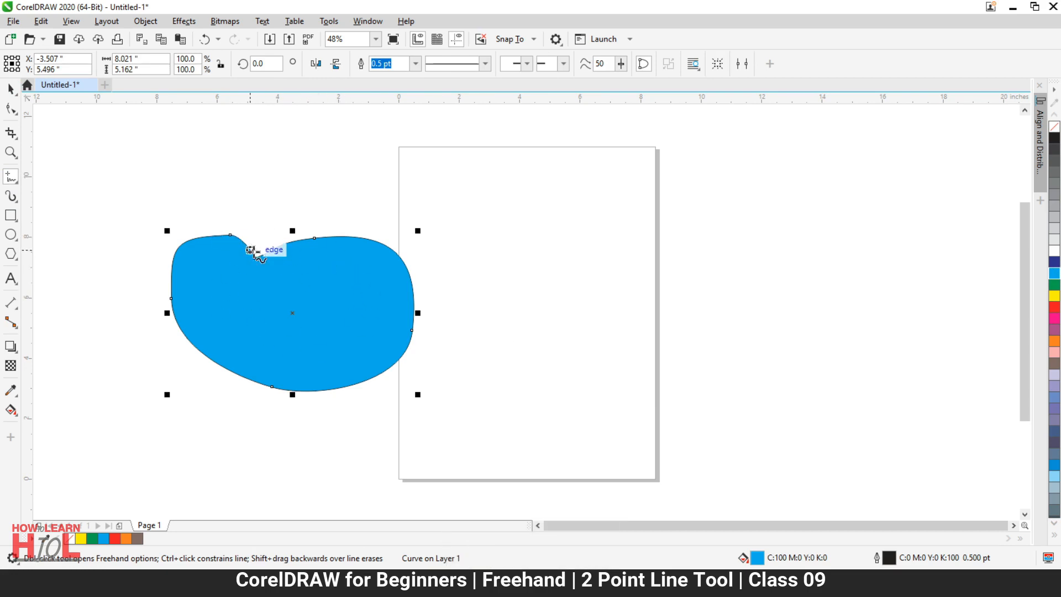
Move the cyan shape slightly up and to the left, then delete it.
click(11, 89)
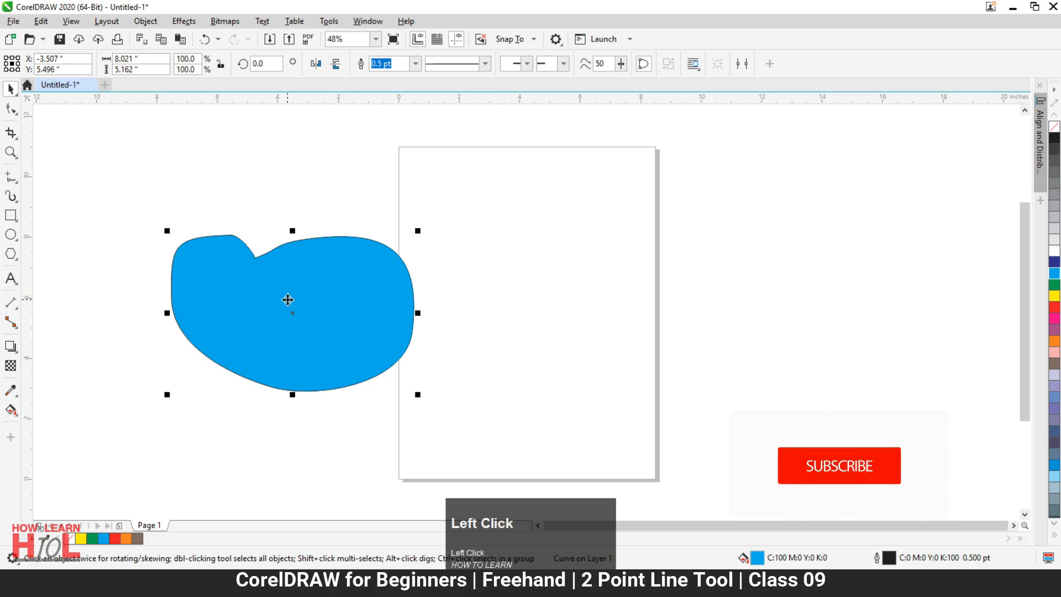
drag(288, 297, 286, 289)
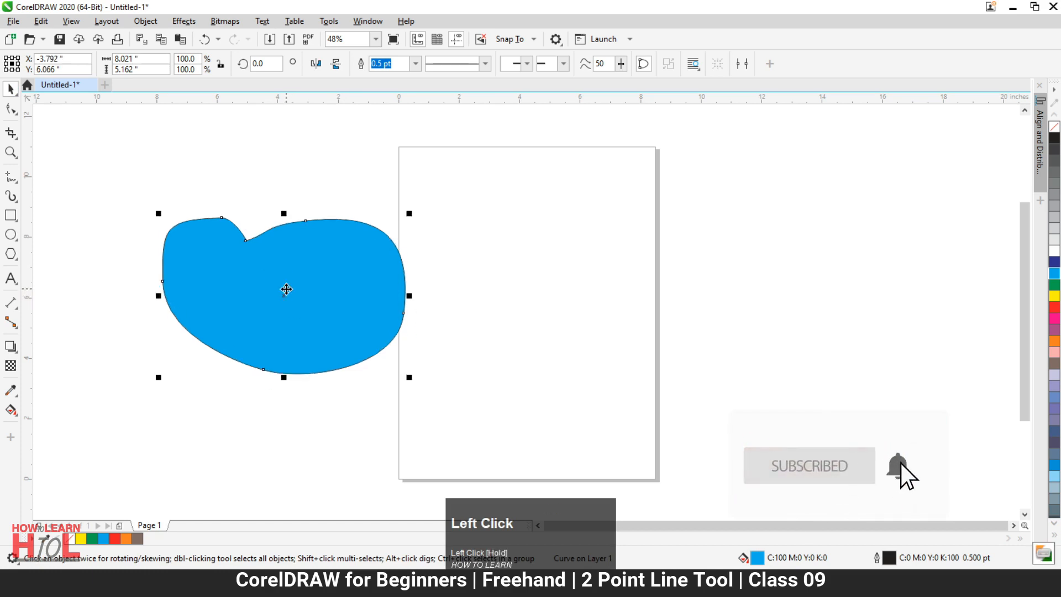
key(Delete)
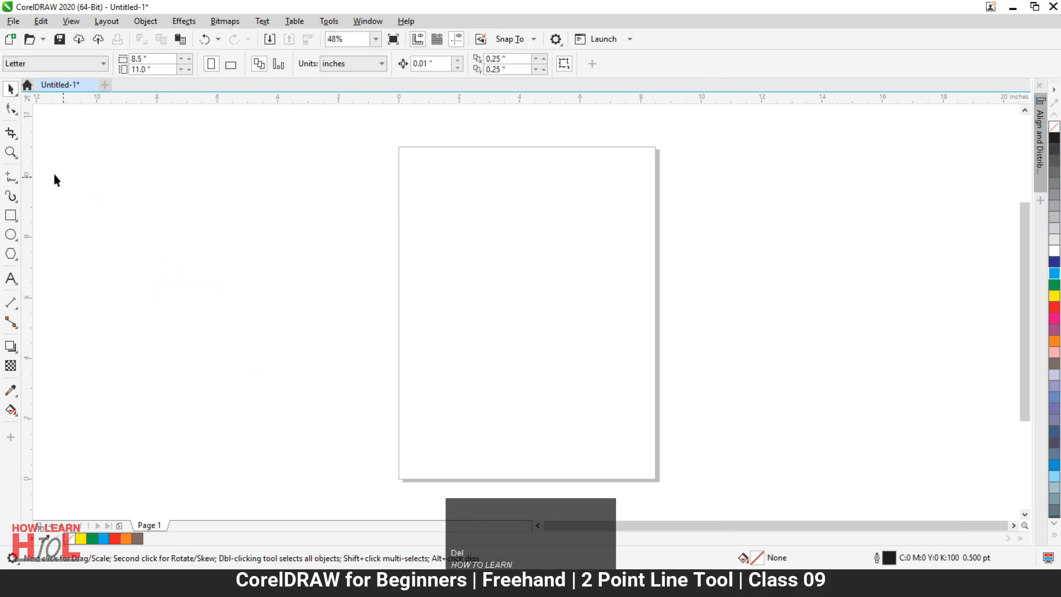
Draw a closed freehand shape about 21.3 by 8.1 inches across the page, erasing backwards over unwanted stretches twice before closing it at its start.
click(10, 176)
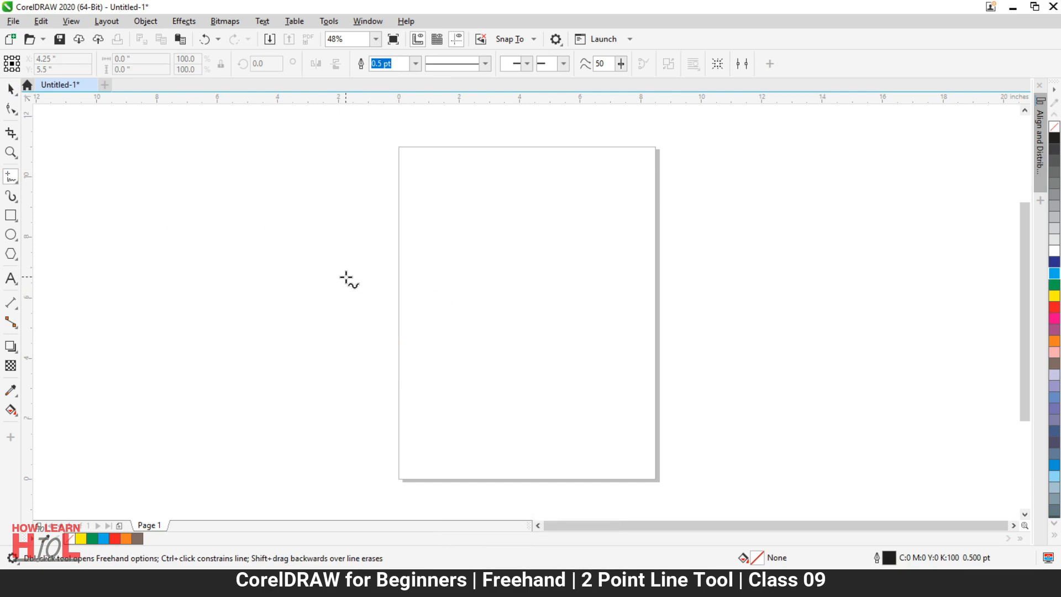
mouse_move(482, 277)
mouse_down()
mouse_move(777, 281)
mouse_move(794, 221)
mouse_move(791, 274)
mouse_move(816, 317)
mouse_move(806, 346)
mouse_move(663, 345)
mouse_move(550, 401)
mouse_move(457, 395)
mouse_move(383, 367)
mouse_move(299, 394)
mouse_move(183, 350)
mouse_move(182, 286)
mouse_move(230, 273)
mouse_move(314, 291)
mouse_move(338, 263)
mouse_move(335, 216)
mouse_move(363, 191)
mouse_move(432, 201)
mouse_move(404, 233)
mouse_move(505, 228)
mouse_up()
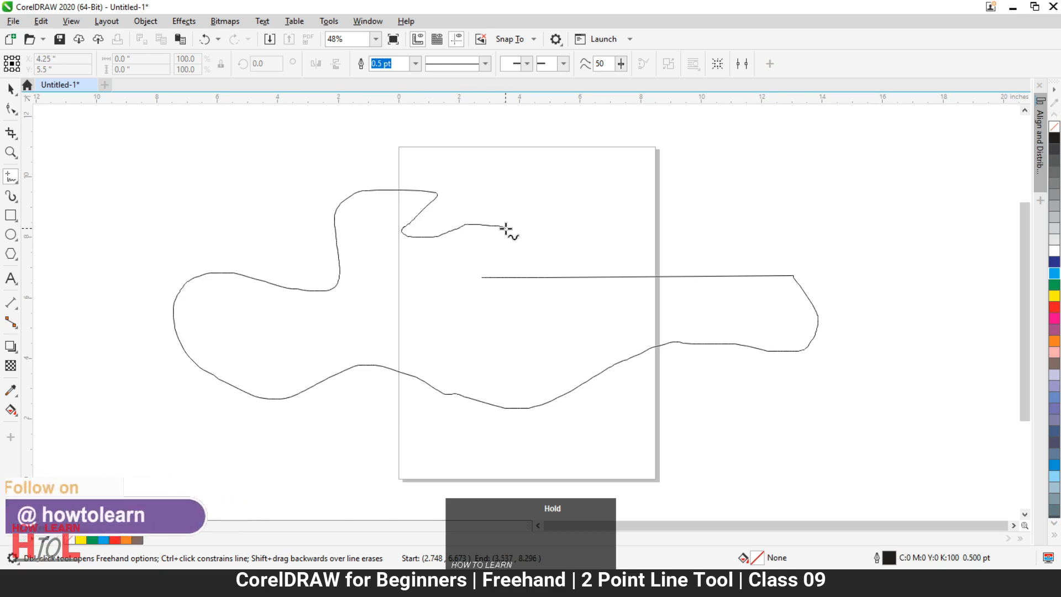
mouse_move(506, 227)
mouse_down()
mouse_move(644, 236)
mouse_move(589, 239)
mouse_move(526, 218)
mouse_move(600, 204)
mouse_move(572, 210)
mouse_move(600, 155)
mouse_up()
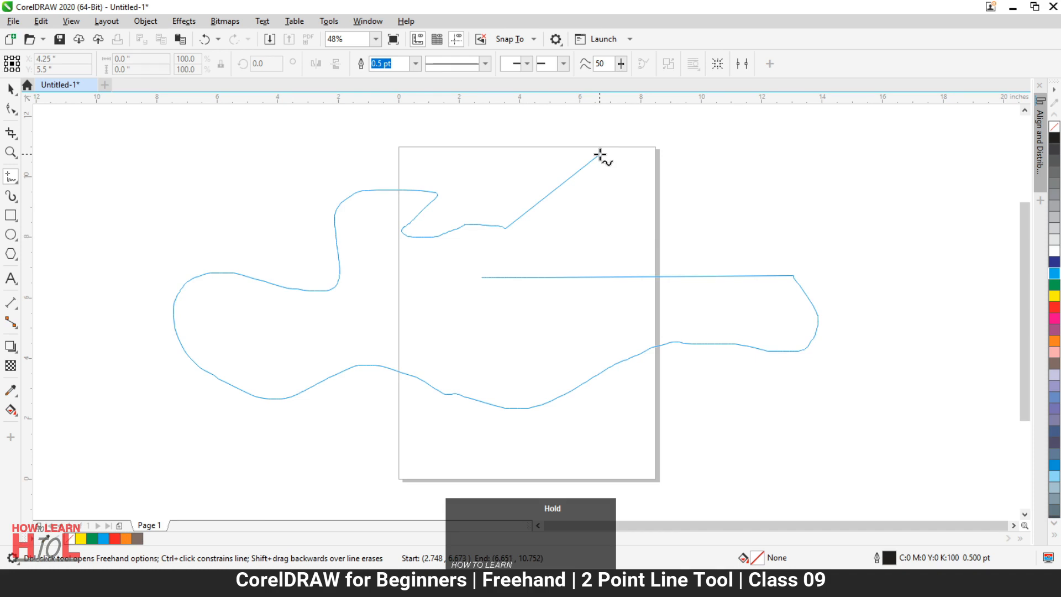
mouse_move(600, 155)
mouse_down()
mouse_move(504, 227)
mouse_move(447, 225)
mouse_move(414, 239)
mouse_move(405, 233)
mouse_move(432, 192)
mouse_move(347, 194)
mouse_move(332, 215)
mouse_move(334, 285)
mouse_up()
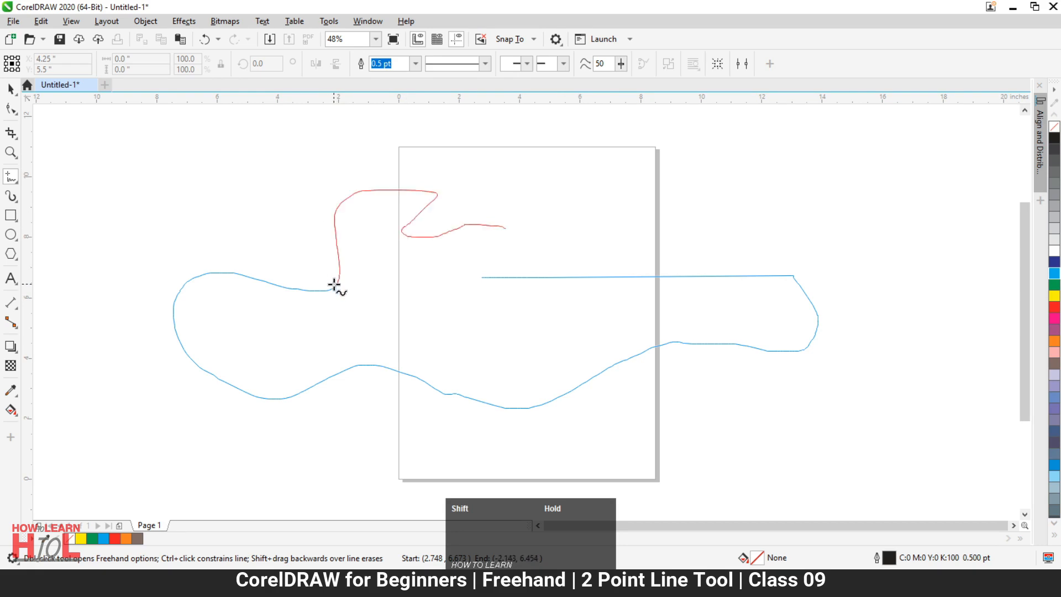
mouse_move(334, 285)
mouse_down()
mouse_move(273, 225)
mouse_move(268, 175)
mouse_move(373, 189)
mouse_move(368, 247)
mouse_move(441, 232)
mouse_move(492, 177)
mouse_move(580, 207)
mouse_move(637, 172)
mouse_move(724, 165)
mouse_move(758, 201)
mouse_move(837, 191)
mouse_move(882, 224)
mouse_up()
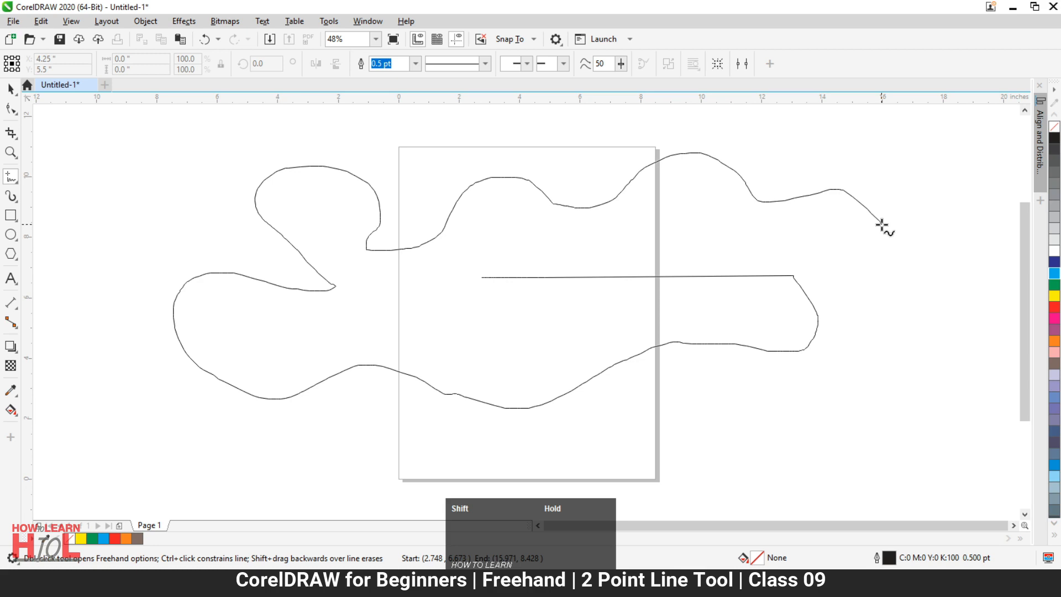
mouse_move(882, 224)
mouse_down()
mouse_move(856, 199)
mouse_move(820, 188)
mouse_move(780, 197)
mouse_move(729, 166)
mouse_move(666, 153)
mouse_move(584, 206)
mouse_move(519, 180)
mouse_up()
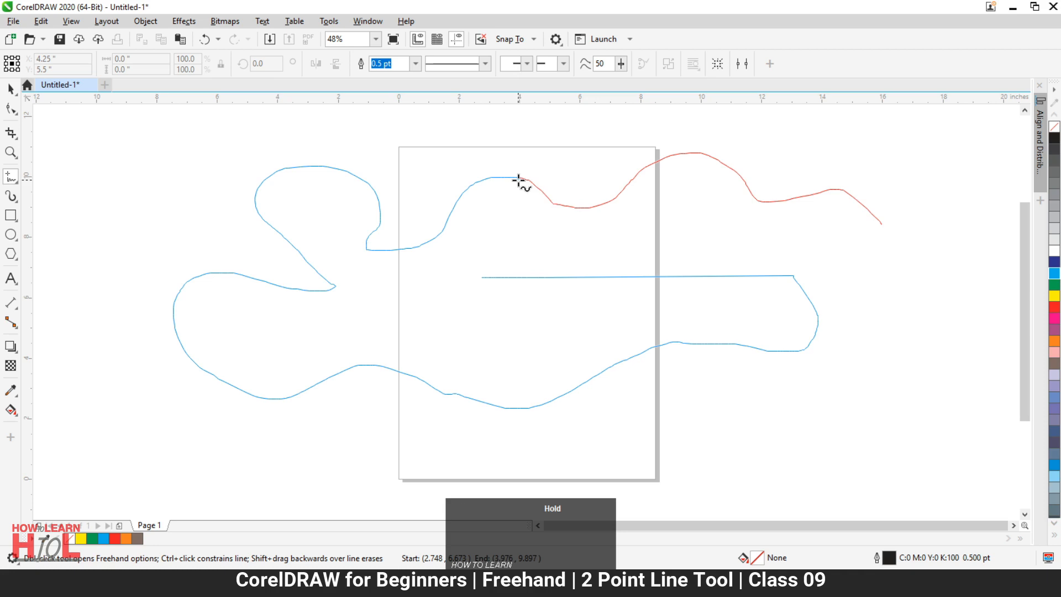
mouse_move(518, 180)
mouse_down()
mouse_move(517, 217)
mouse_move(485, 278)
mouse_up()
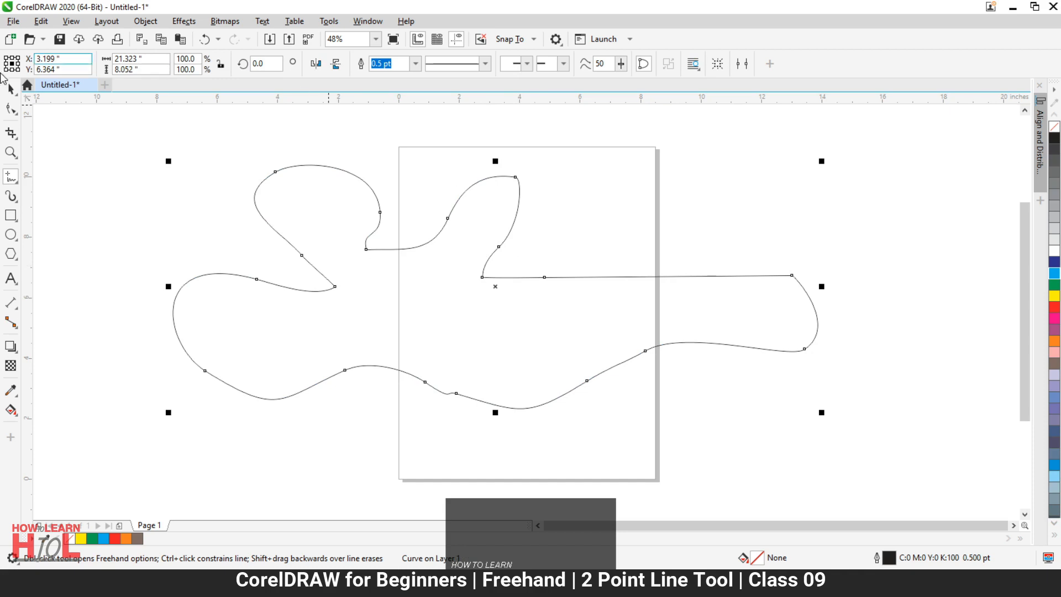
Delete the closed freehand shape.
click(11, 89)
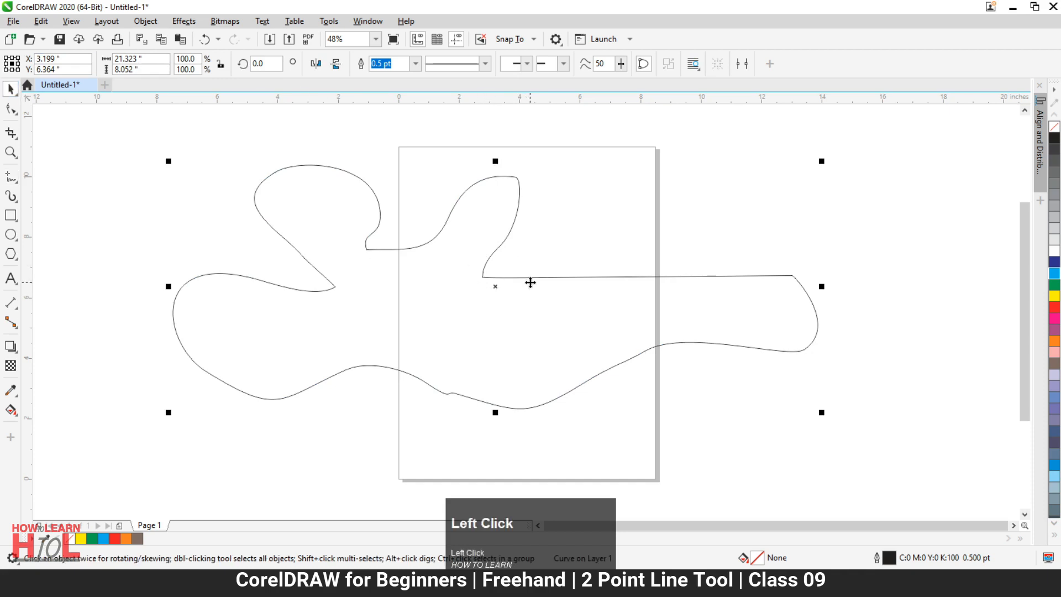
key(Delete)
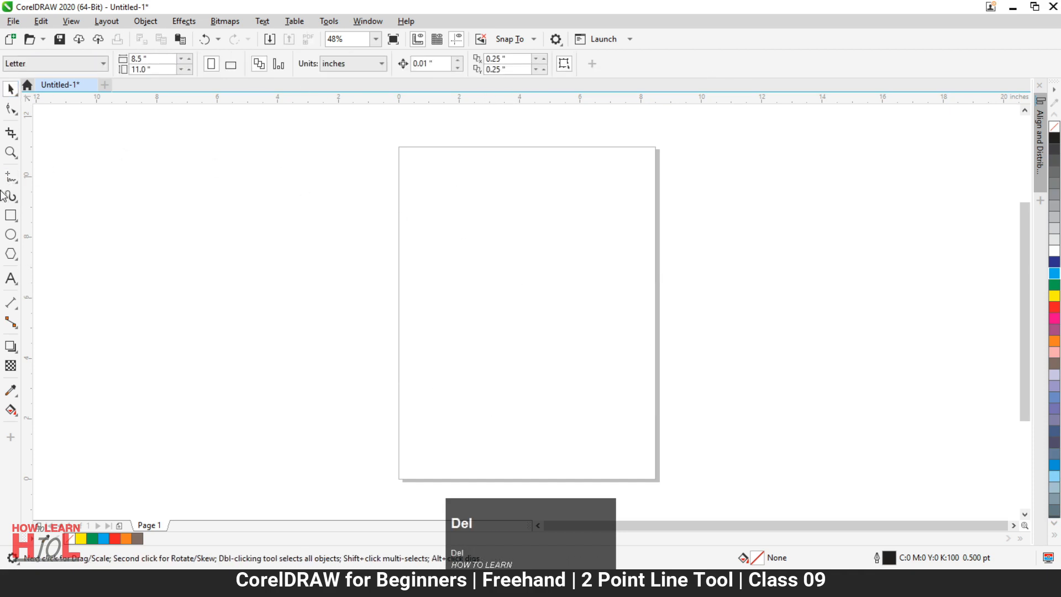
Draw a rising 2-point line about 15.1 inches wide across the page and continue from its end node with three straight segments around the page.
click(11, 180)
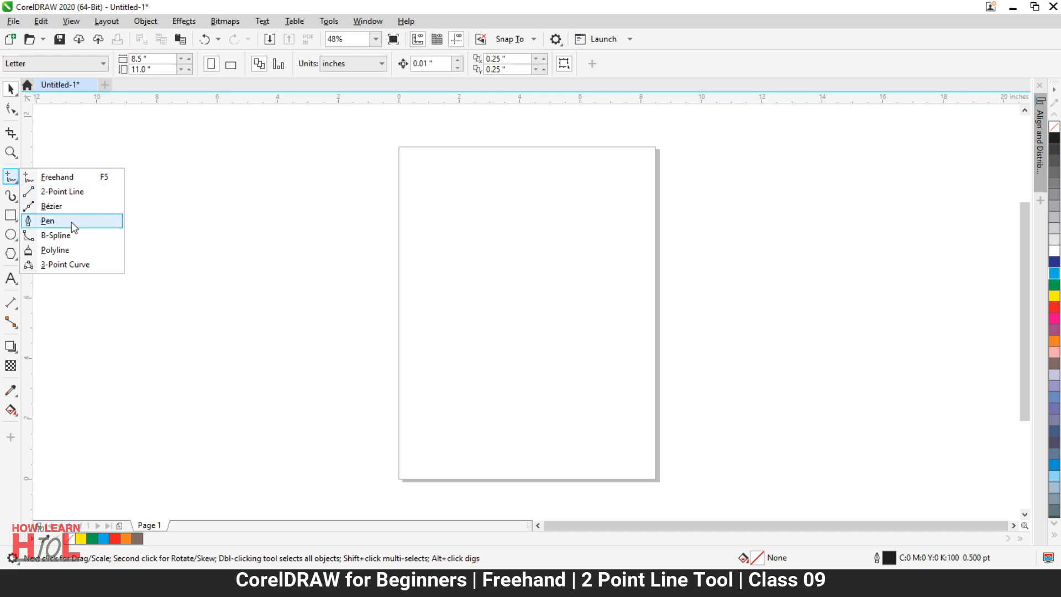
click(72, 191)
drag(334, 271, 790, 229)
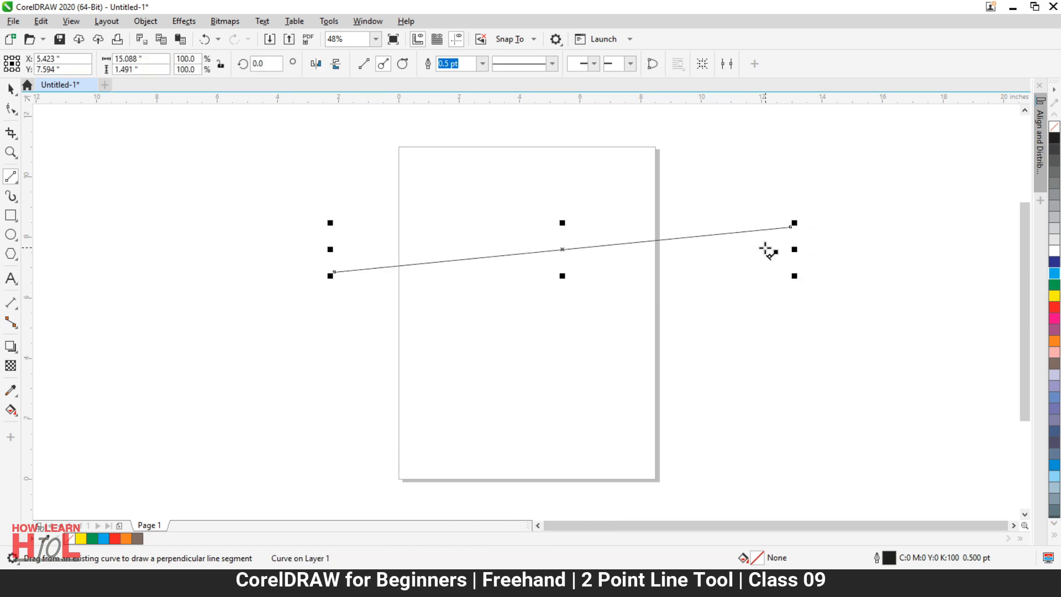
click(518, 431)
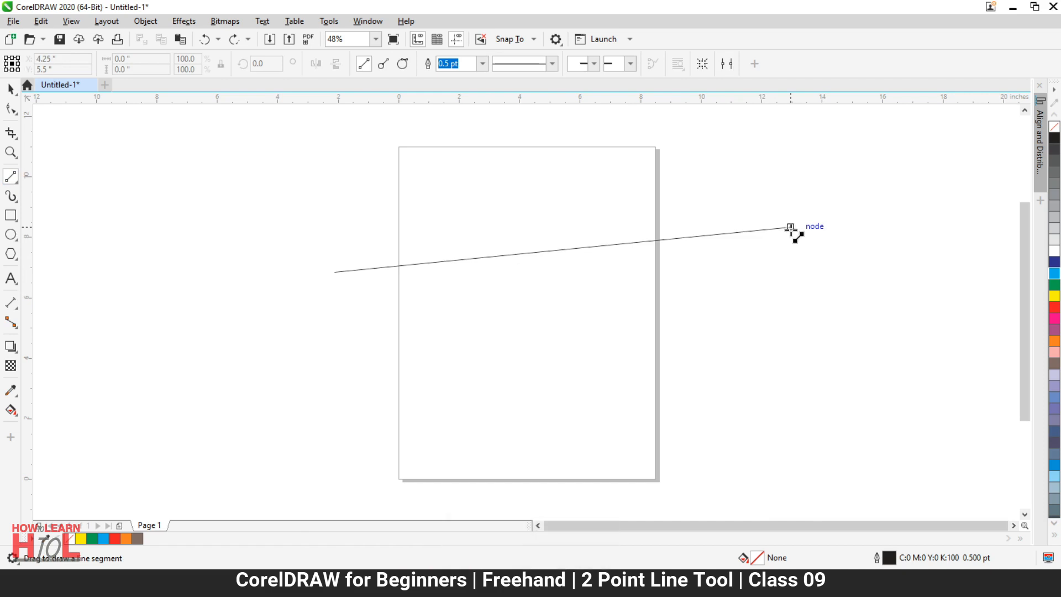
drag(791, 227, 111, 239)
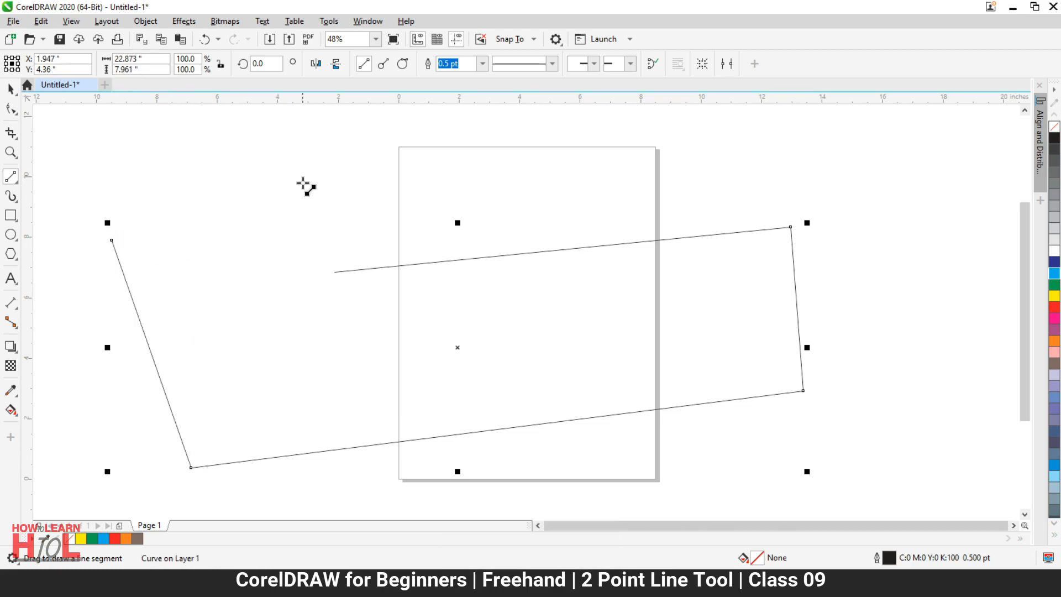
Select all the 2-point lines and delete them.
key(ctrl+a)
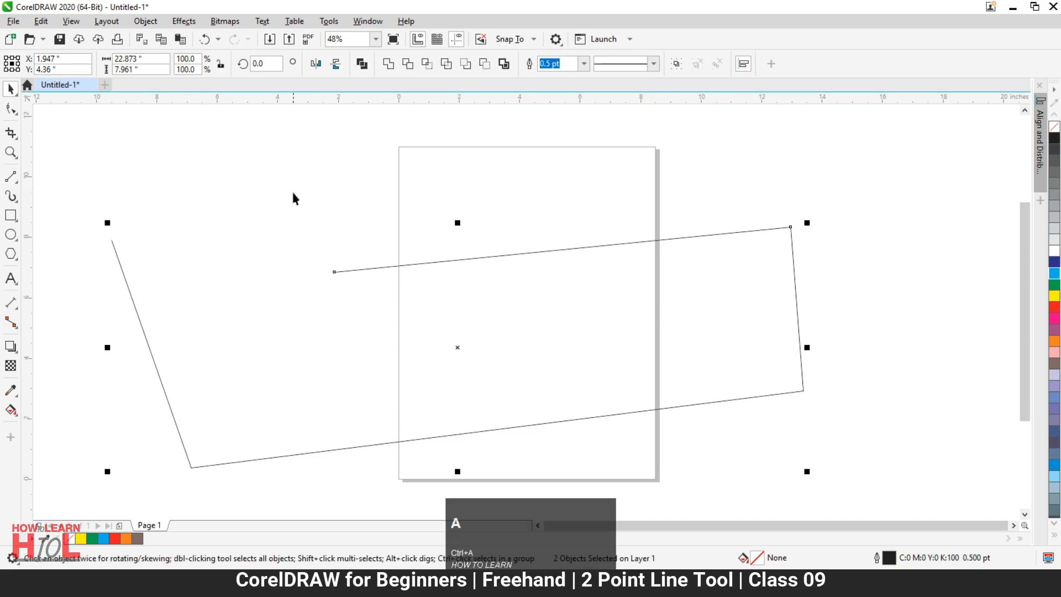
key(Delete)
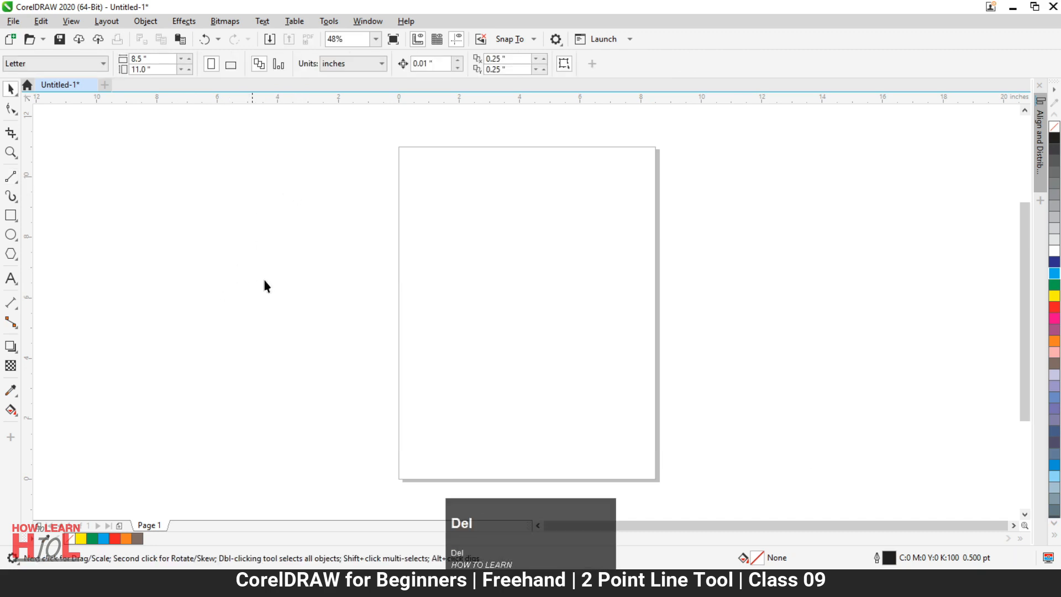
Draw a nearly horizontal 2-point line about 13.2 inches long from outside the page to its far edge, trying constrained angles while drawing.
click(11, 176)
mouse_move(253, 239)
mouse_down()
mouse_move(493, 256)
mouse_move(684, 252)
mouse_move(668, 346)
mouse_move(680, 171)
mouse_move(673, 415)
mouse_move(693, 238)
mouse_move(686, 185)
mouse_move(673, 347)
mouse_up()
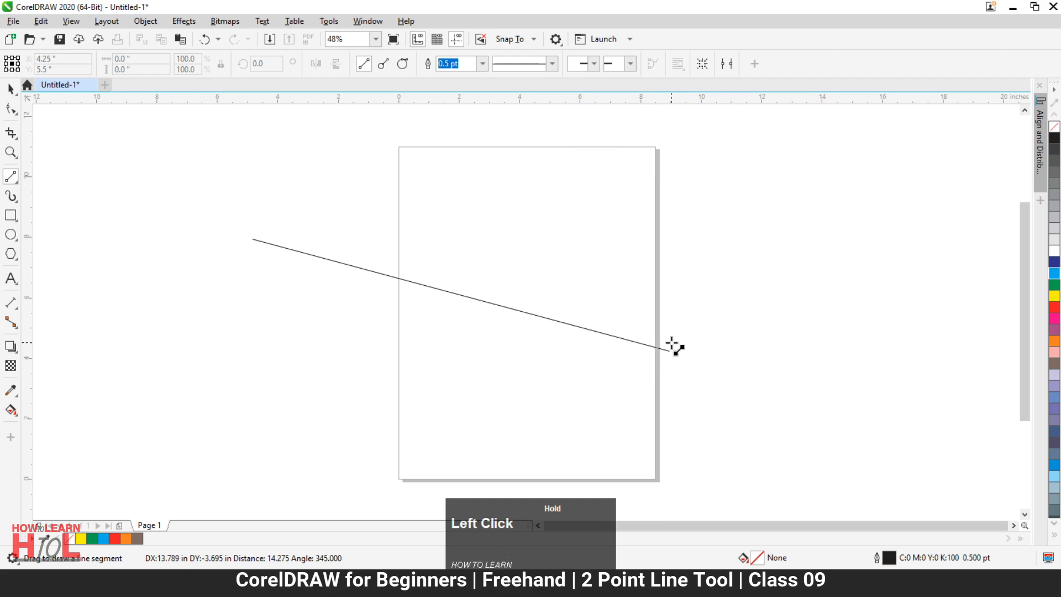
drag(672, 346, 550, 288)
drag(548, 302, 546, 220)
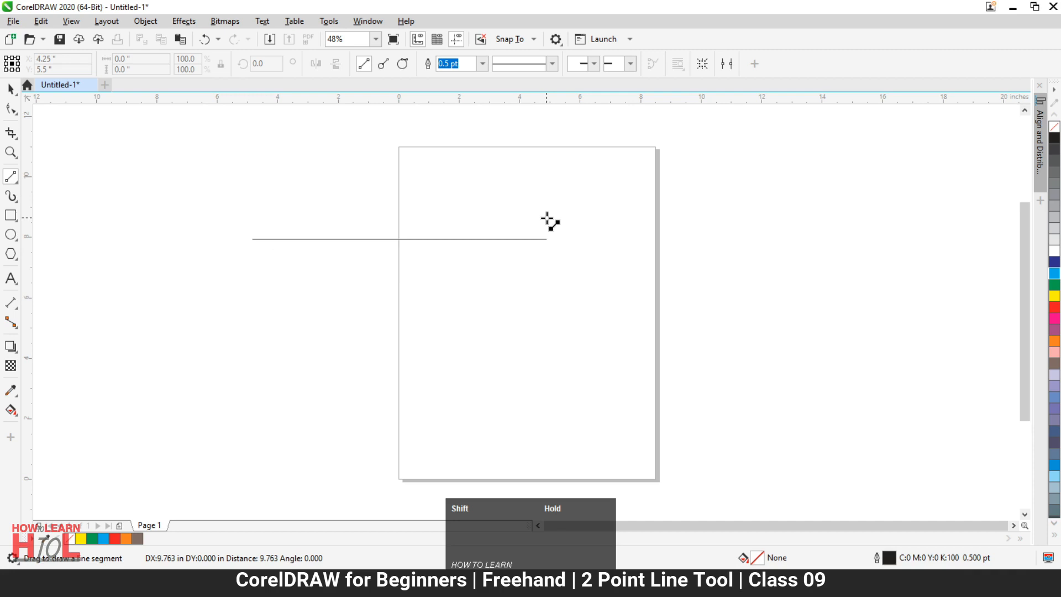
drag(547, 220, 652, 231)
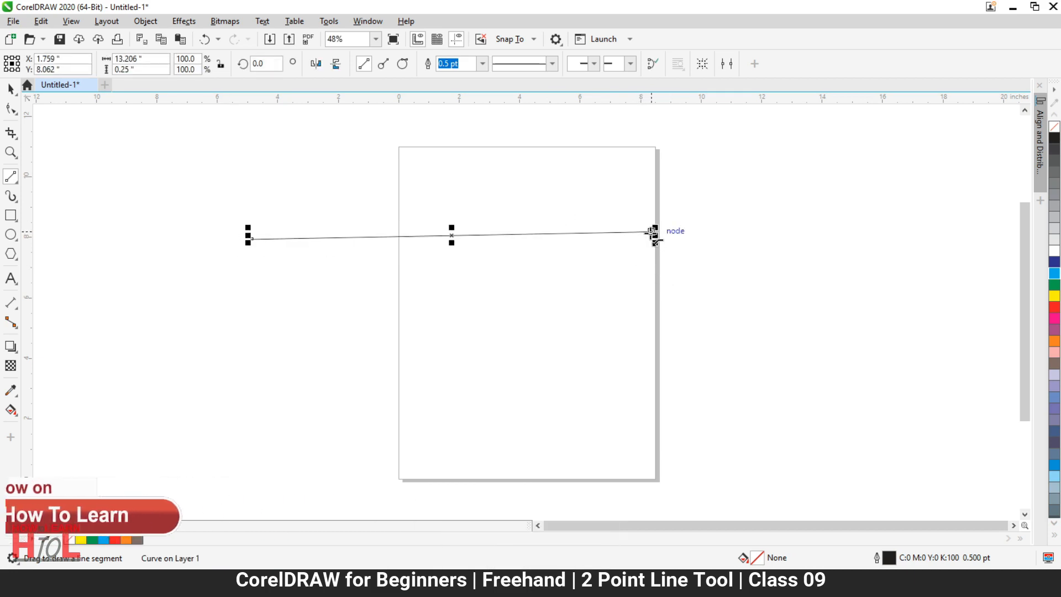
Add two connected segments from the line's end node and undo both.
drag(651, 232, 367, 394)
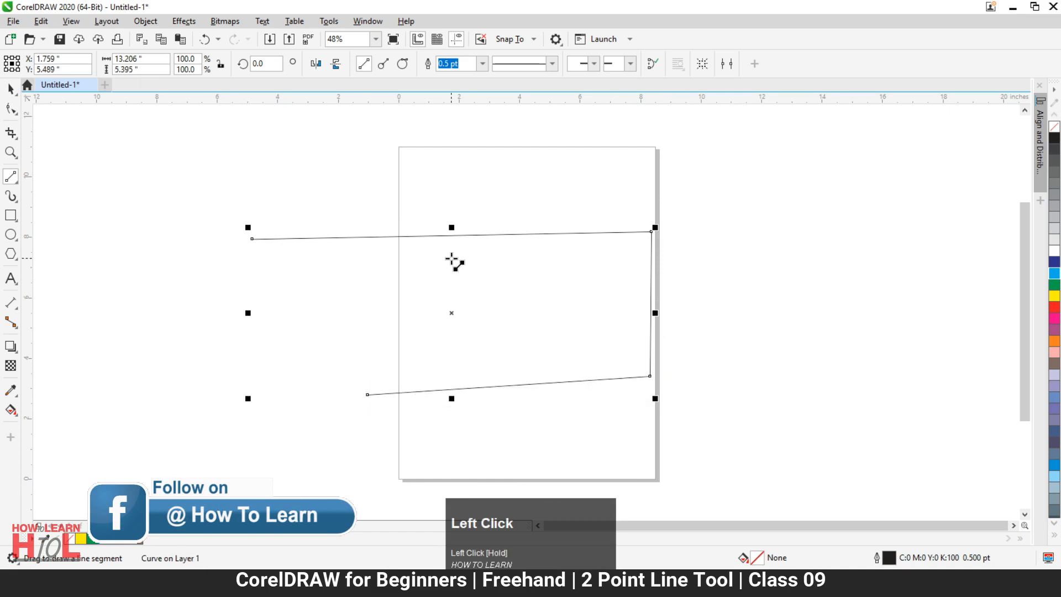
key(ctrl+a)
click(11, 177)
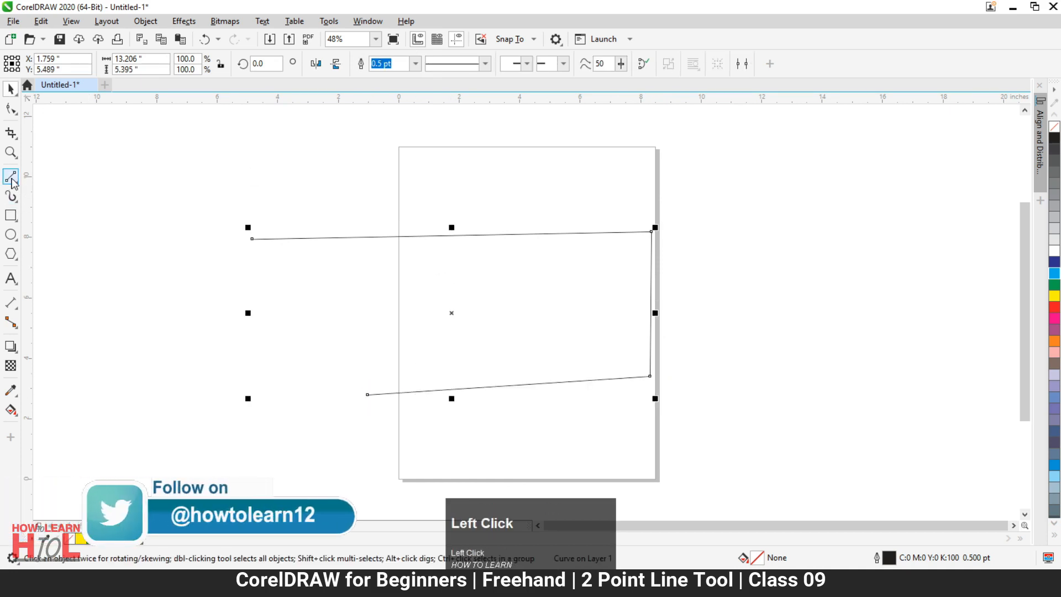
key(ctrl+z)
key(ctrl+z)
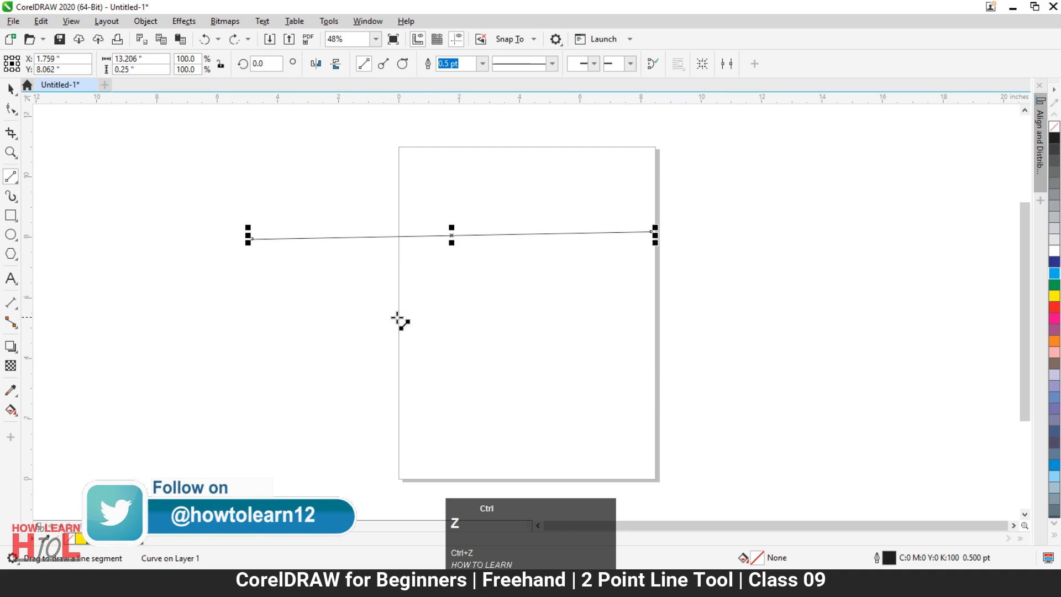
Draw a chain of four perpendicular 2-point lines down from the long line, the last two about 4.0 and 4.8 inches long.
click(381, 66)
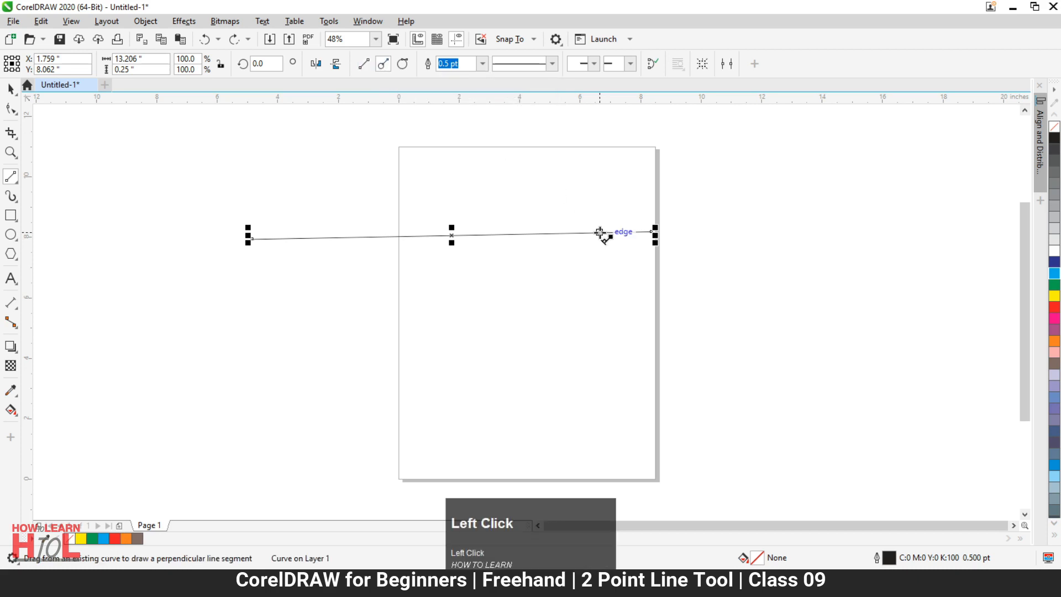
drag(600, 232, 390, 431)
drag(390, 381, 599, 490)
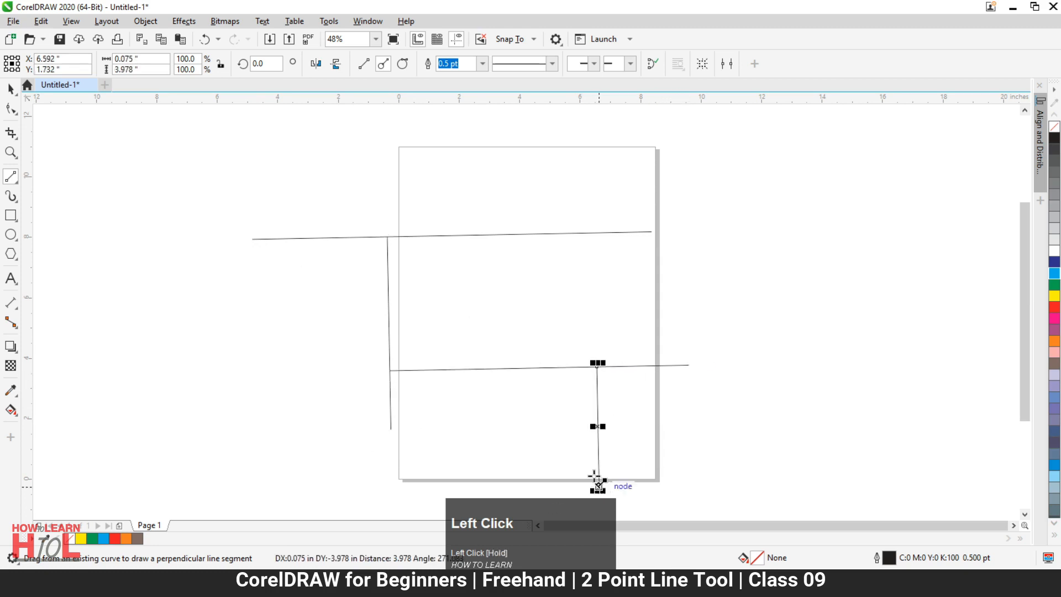
drag(585, 448, 448, 452)
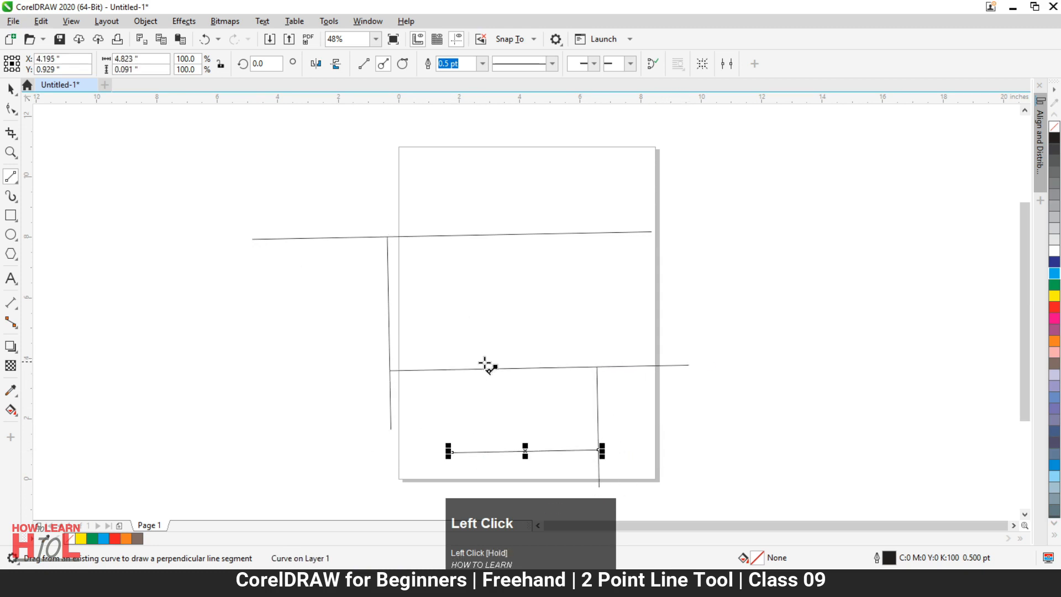
Branch six more perpendicular 2-point lines up and outward from the existing lines, up to about 6.9 inches long.
drag(485, 368, 487, 258)
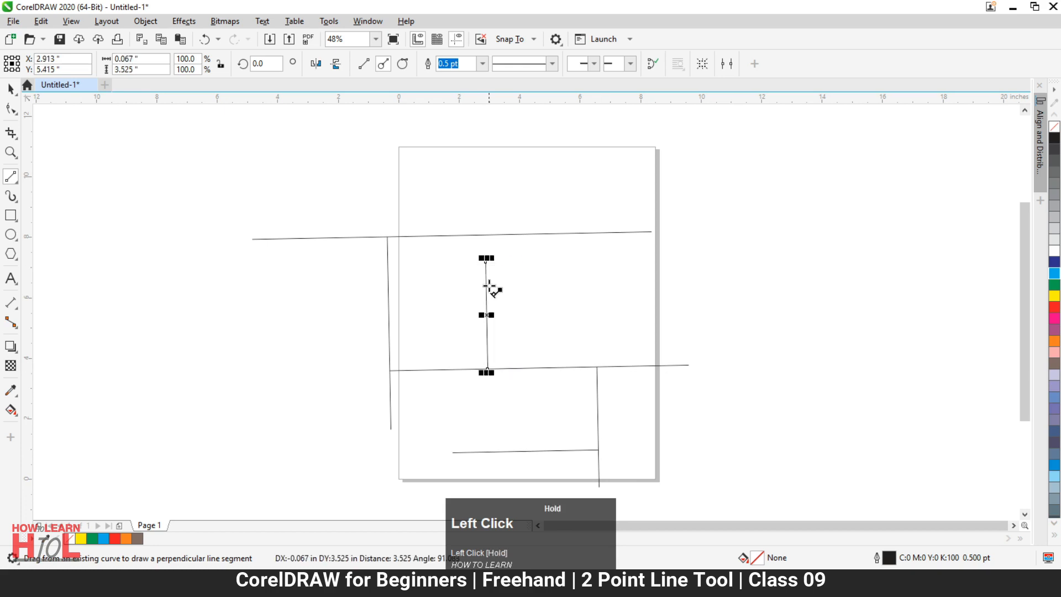
drag(575, 292, 698, 287)
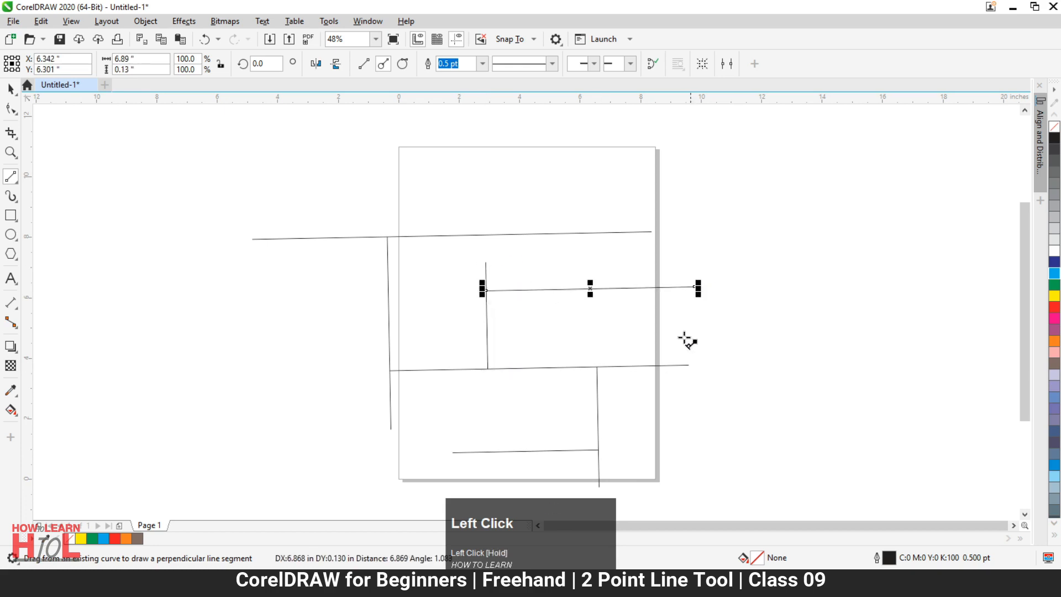
mouse_move(648, 365)
mouse_down()
mouse_move(650, 299)
mouse_move(693, 322)
mouse_move(823, 318)
mouse_up()
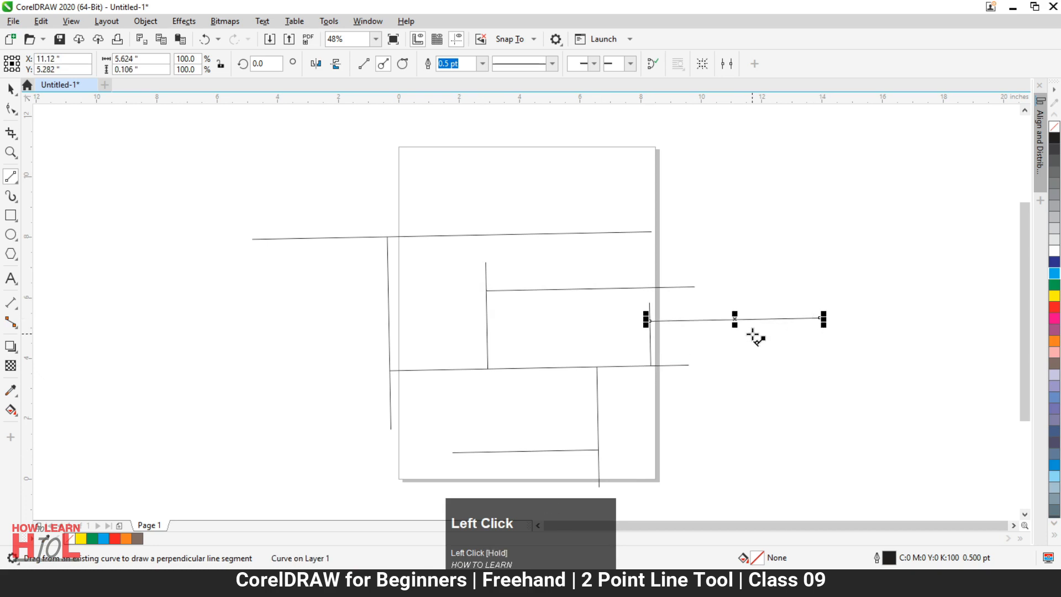
drag(695, 286, 691, 158)
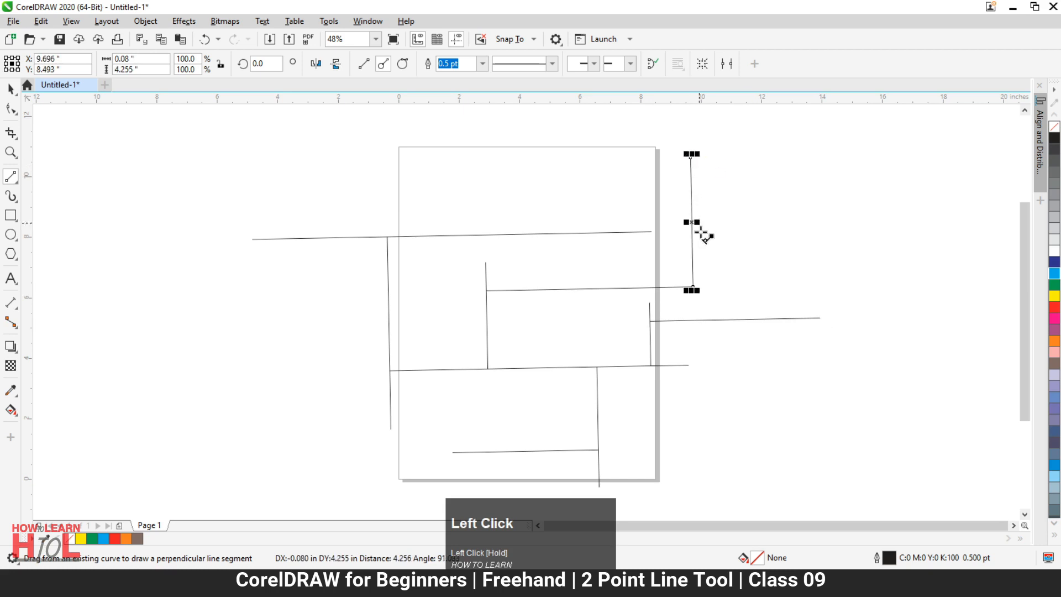
drag(693, 235, 878, 232)
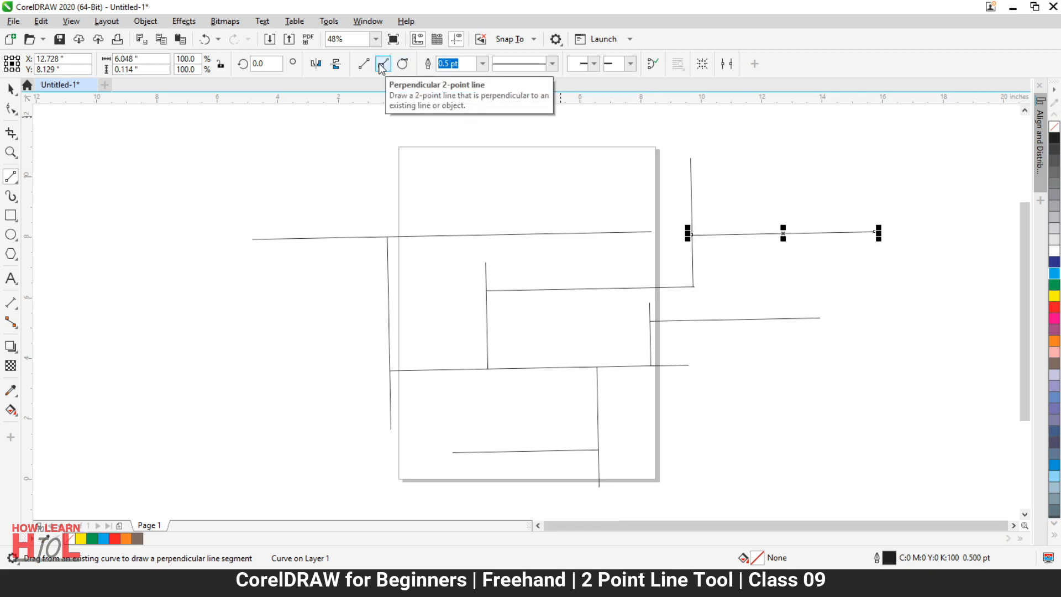
Select the perpendicular line drawing and delete it.
click(11, 89)
drag(194, 172, 894, 357)
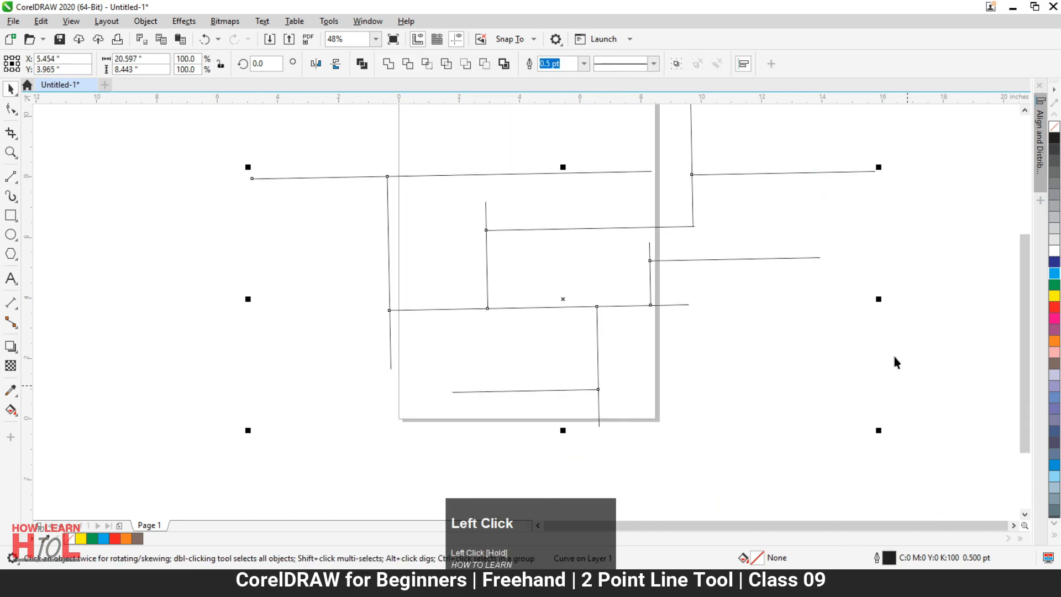
key(Delete)
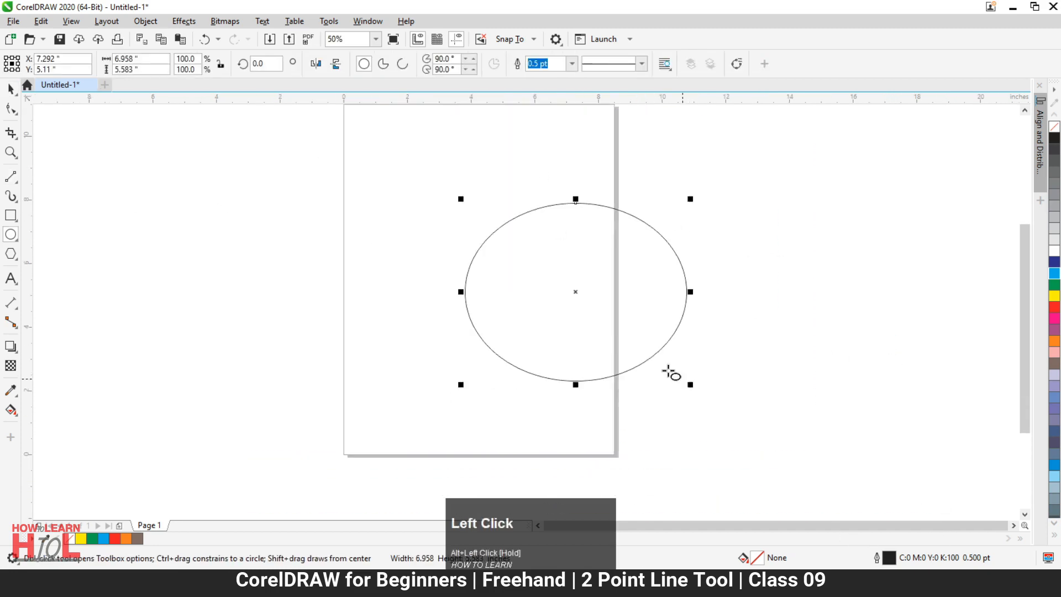
key(ctrl+z)
drag(445, 235, 614, 369)
key(ctrl+z)
Draw a circle about 6.0 inches in diameter, undo a trial move of it, and centre it on the page.
drag(447, 244, 639, 408)
key(space)
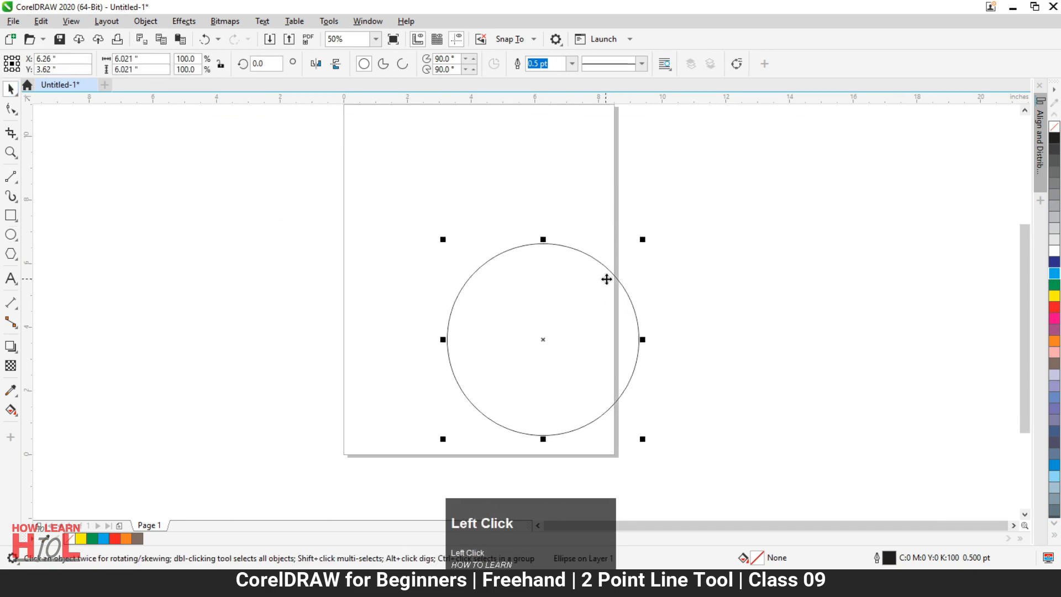
drag(612, 275, 534, 224)
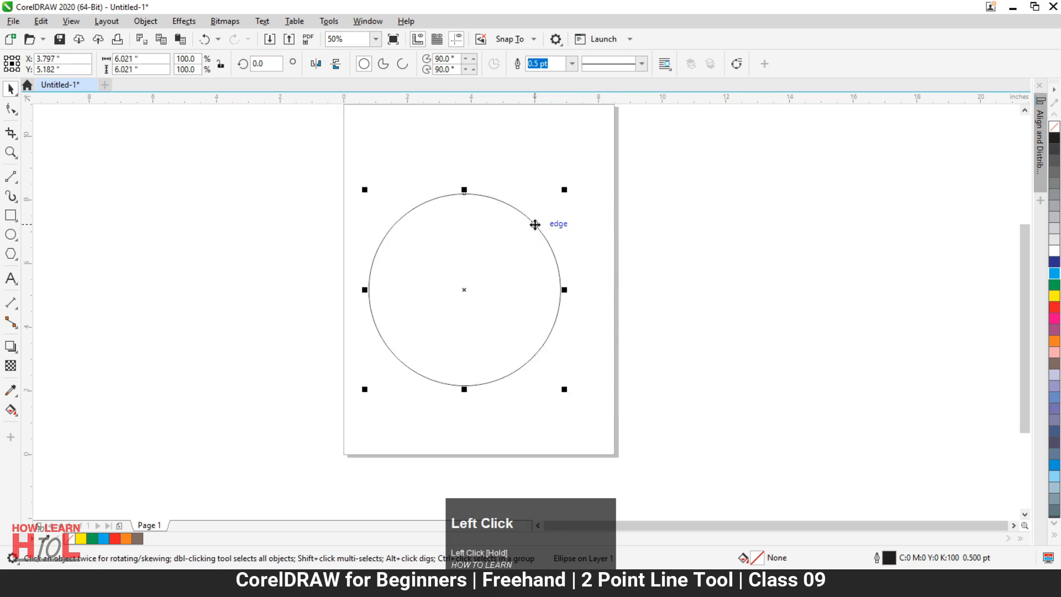
key(ctrl+z)
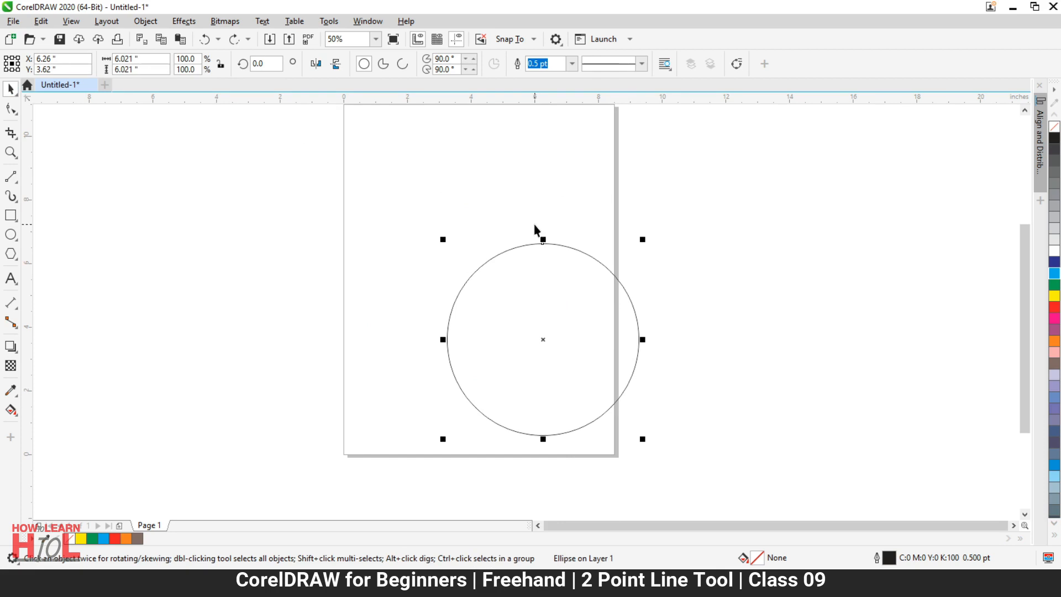
key(p)
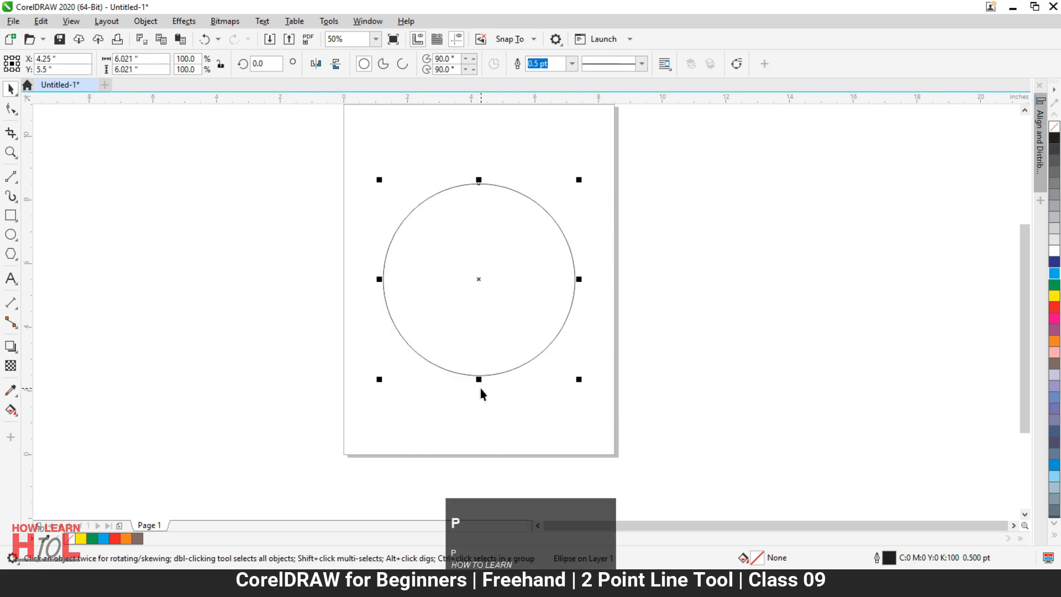
Move the circle off the page onto the empty area to its right and centre it on the page again.
scroll(478, 387, down, 1)
scroll(496, 331, up, 1)
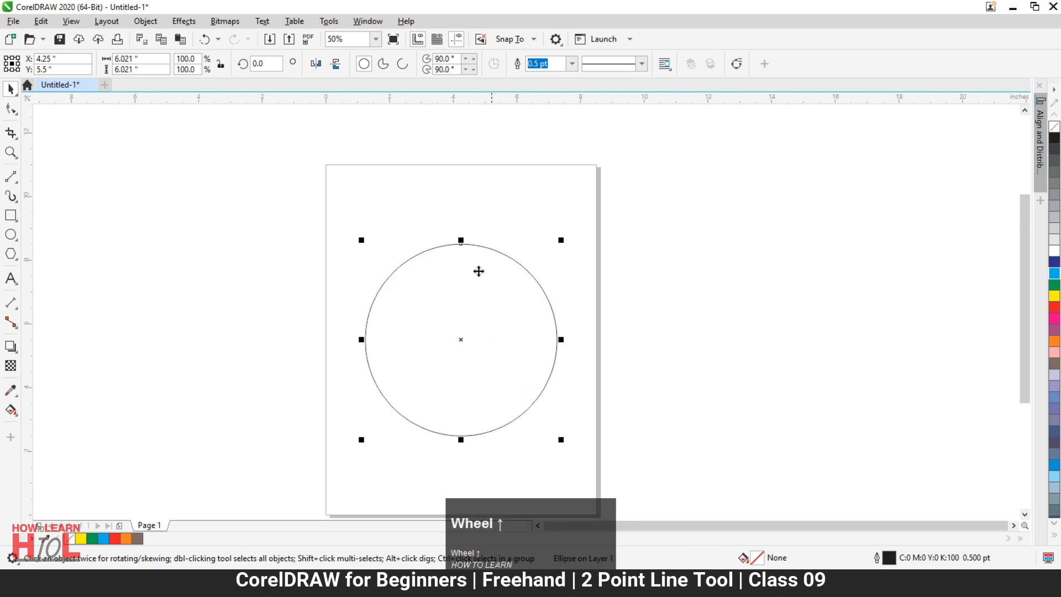
drag(552, 307, 861, 278)
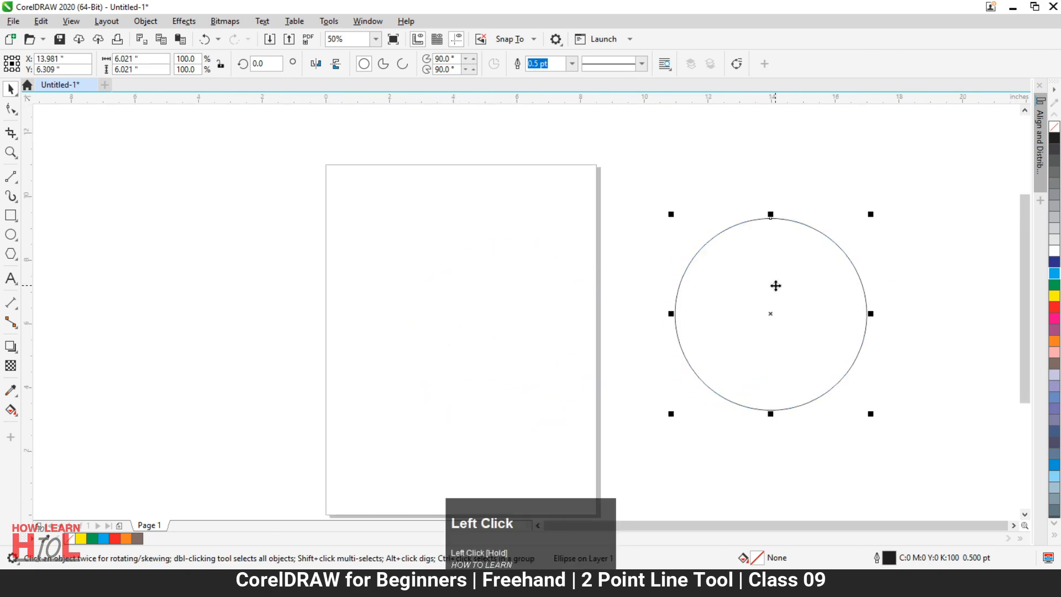
key(p)
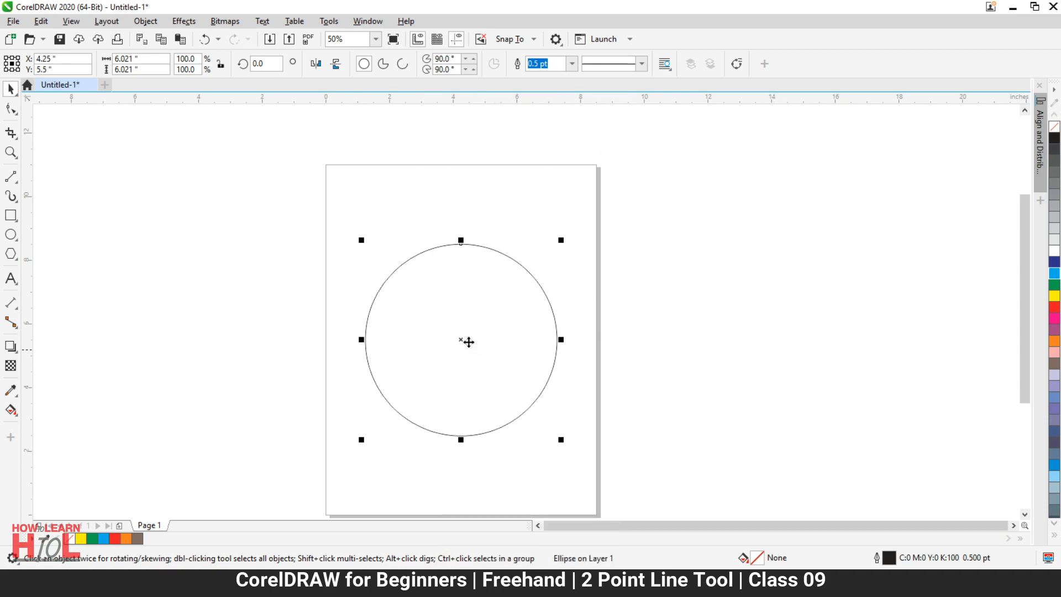
Draw five perpendicular 2-point lines, three from the circle and two from the first line, the first about 3.8 and the last about 5.2 inches long.
key(z)
drag(326, 147, 653, 480)
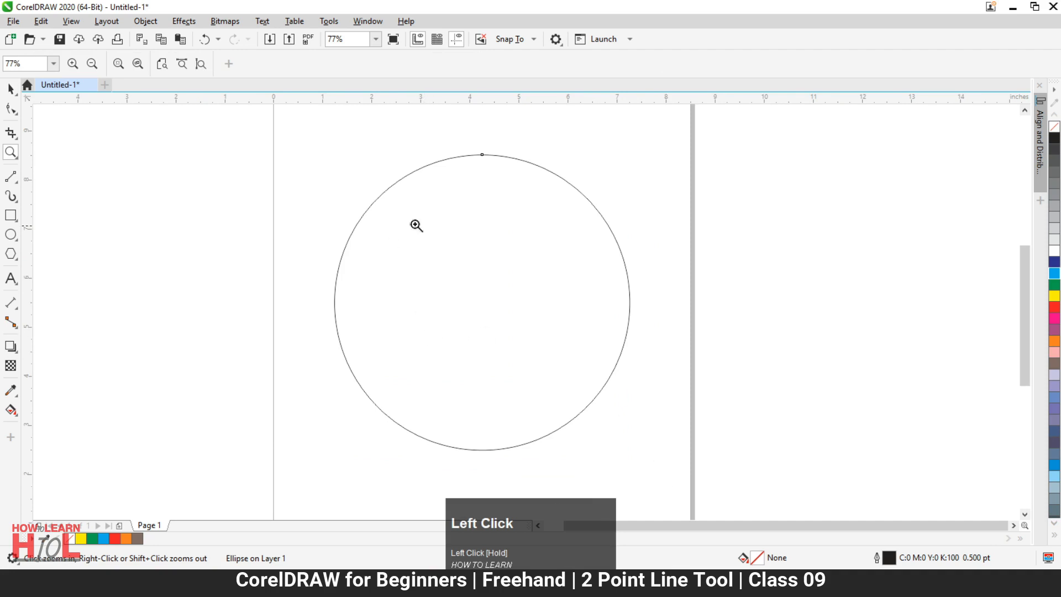
click(12, 177)
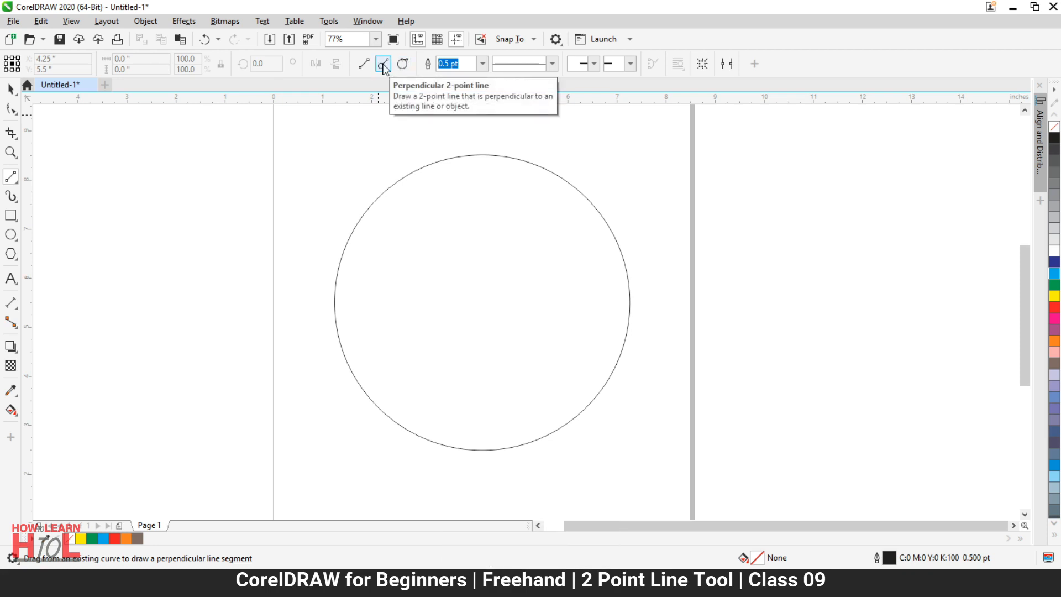
drag(497, 156, 440, 303)
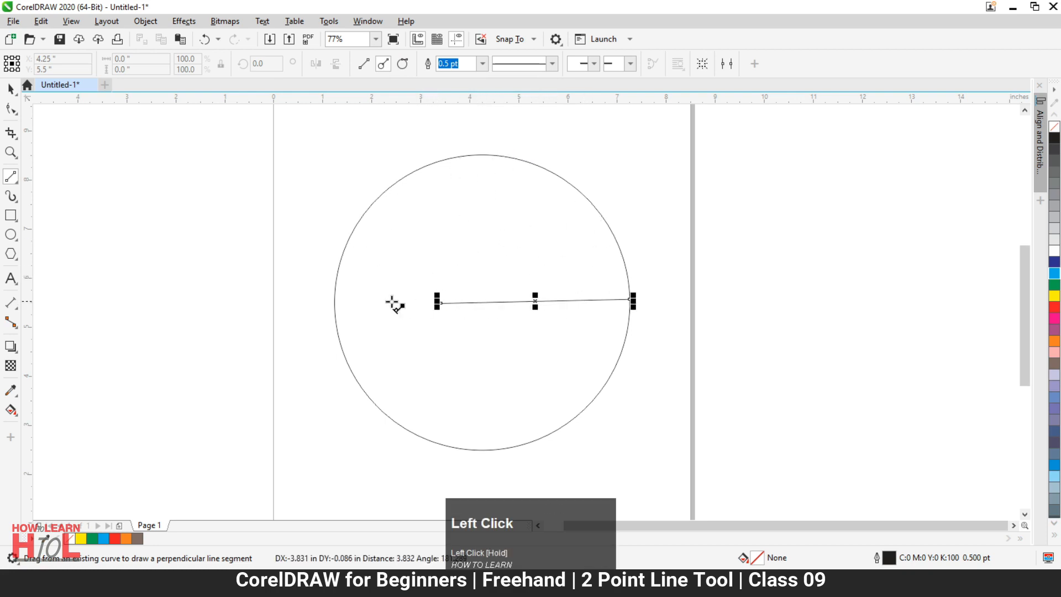
drag(508, 303, 490, 502)
drag(560, 427, 847, 194)
drag(565, 282, 562, 117)
drag(486, 138, 384, 338)
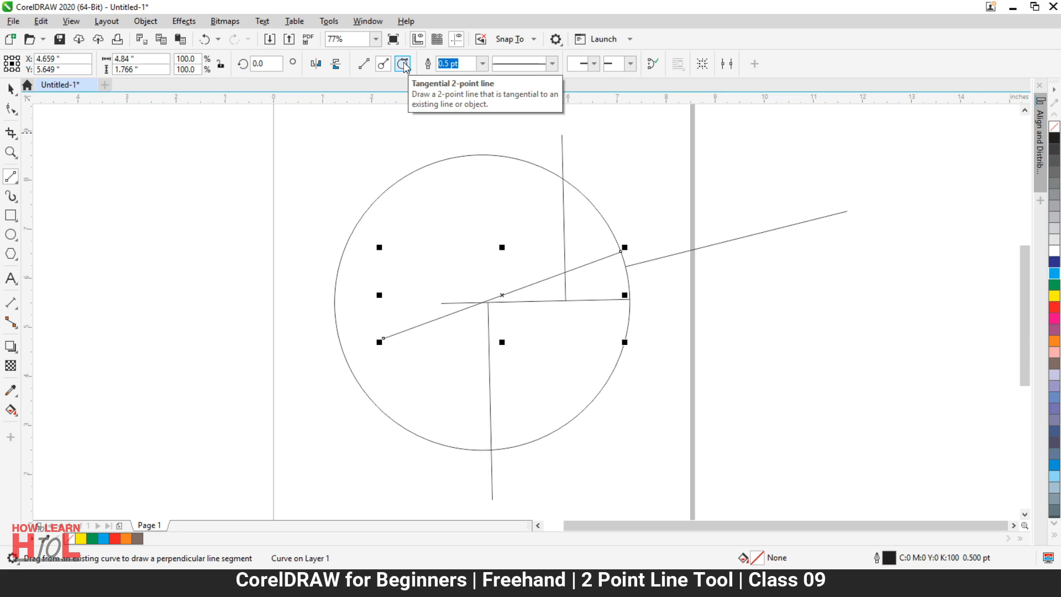
Undo all the perpendicular lines drawn from the circle and its first line.
key(ctrl+z)
key(ctrl+z)
key(ctrl+z)
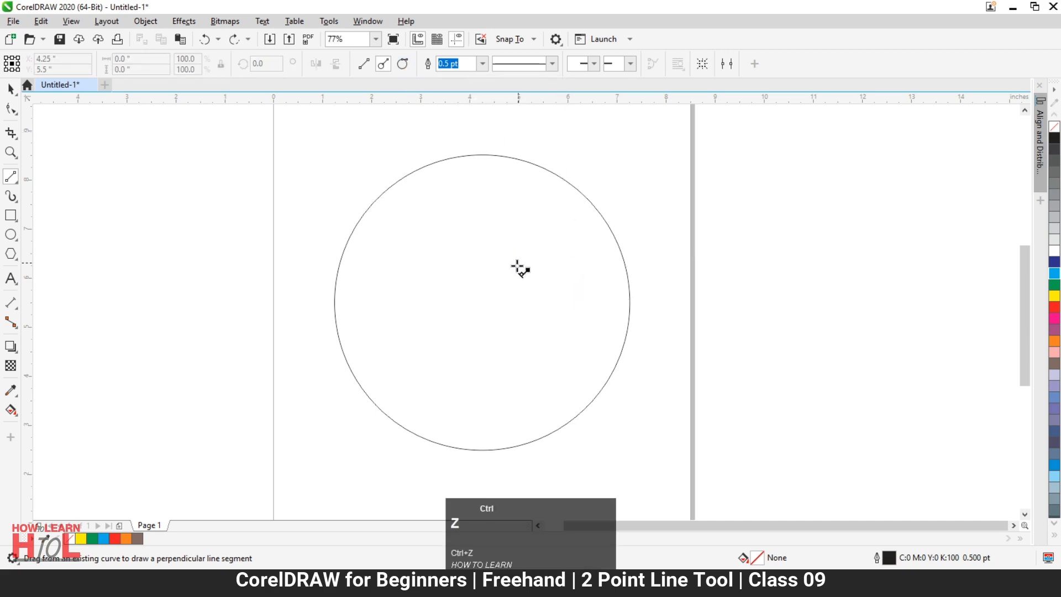
Draw tangential 2-point lines: about 4.8 inches up from the circle's right side, one leftward from that line, and about 4.7 inches from the circle's top.
click(404, 64)
drag(554, 174, 645, 166)
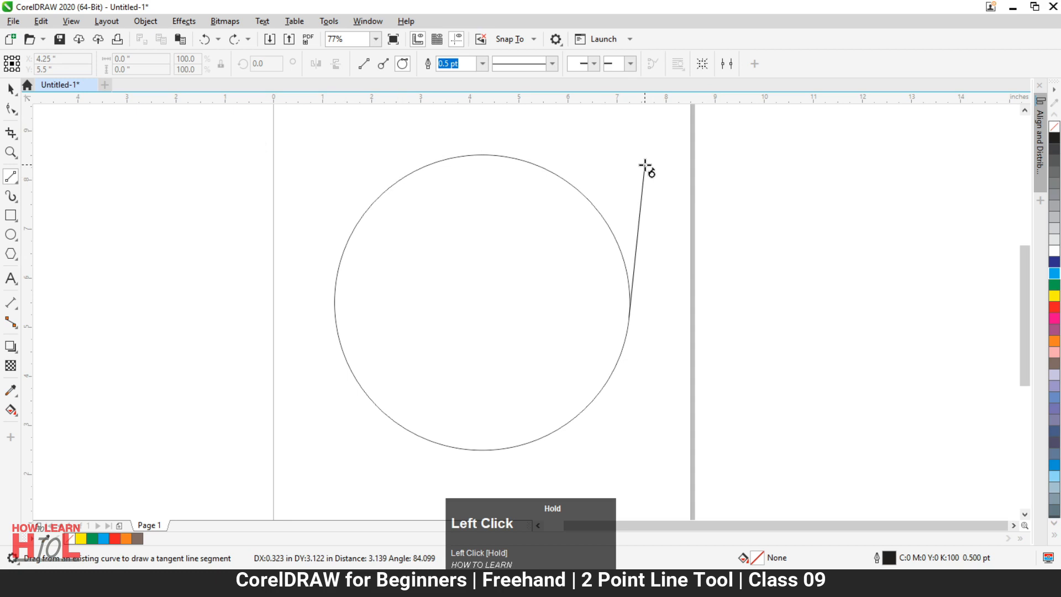
drag(645, 166, 625, 123)
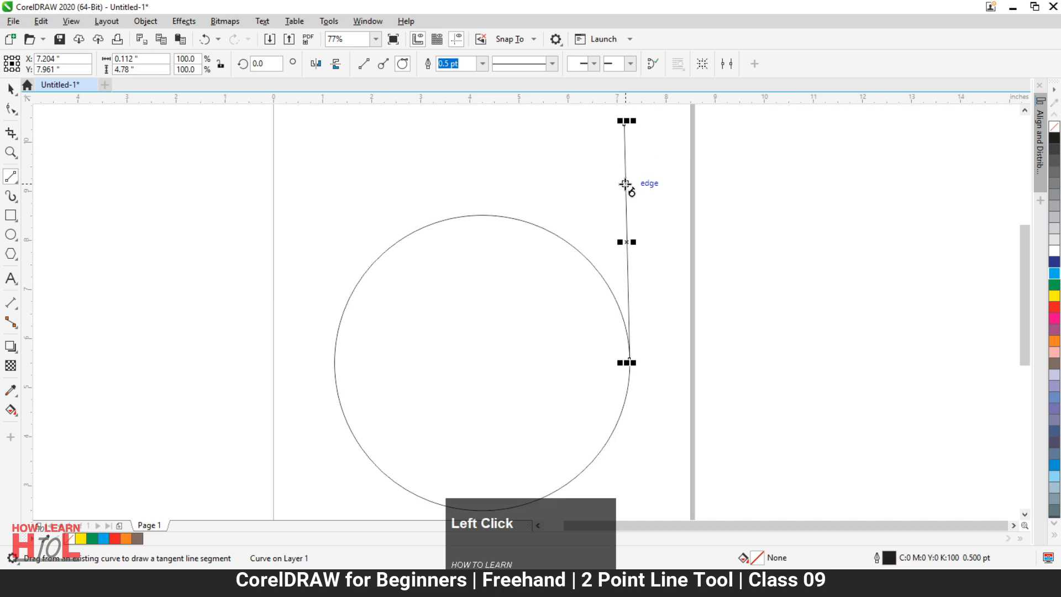
drag(573, 184, 380, 180)
drag(550, 232, 258, 202)
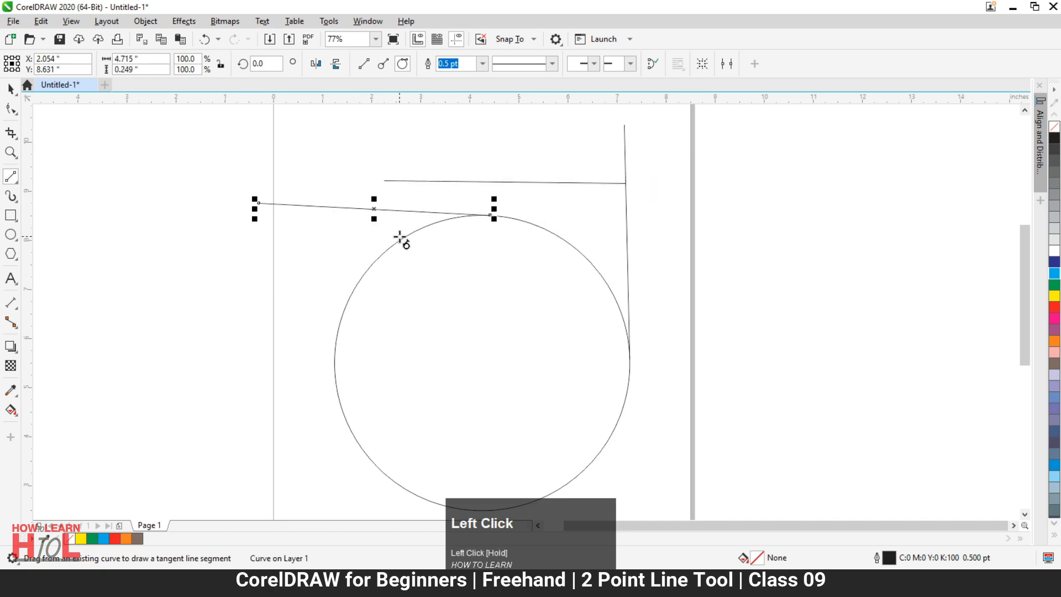
Draw five more tangential lines around the circle's left and lower edges, about 7.0, 6.2 and 5.9 inches long, the last about 9.9 inches.
drag(403, 238, 111, 317)
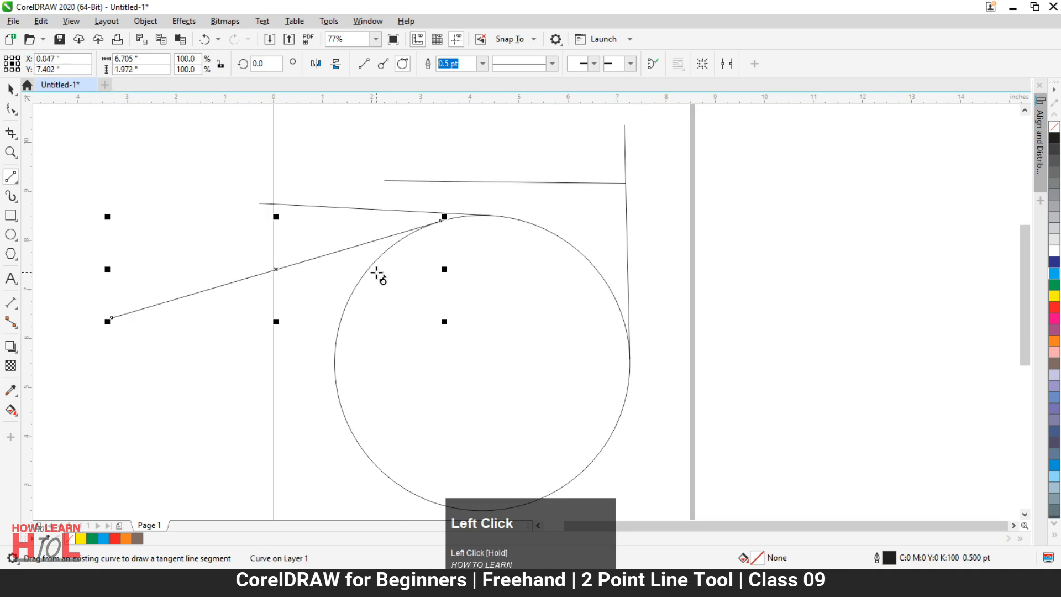
drag(370, 266, 118, 464)
scroll(376, 307, down, 3)
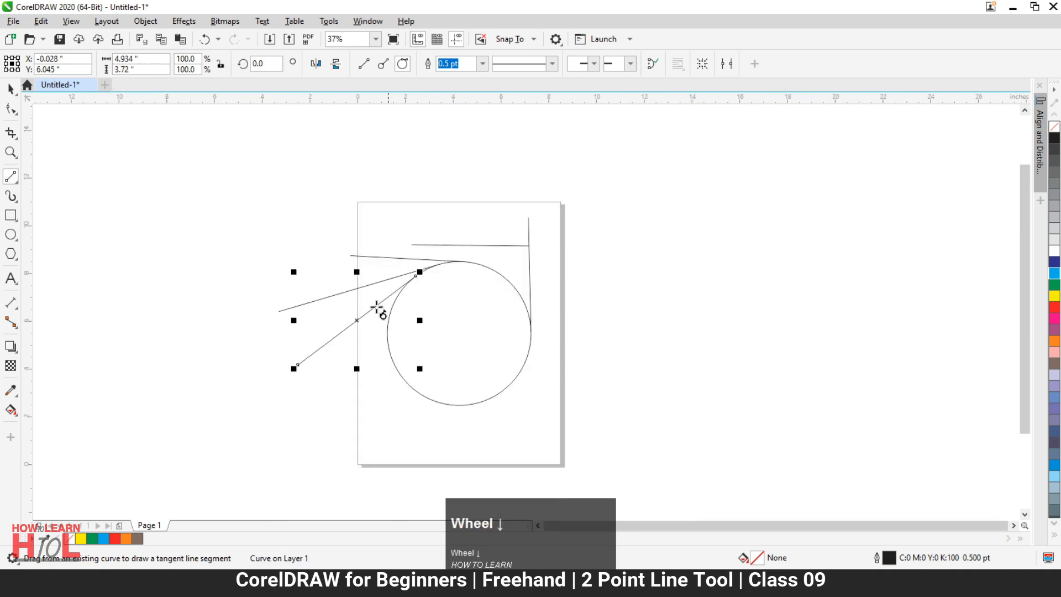
drag(384, 320, 358, 456)
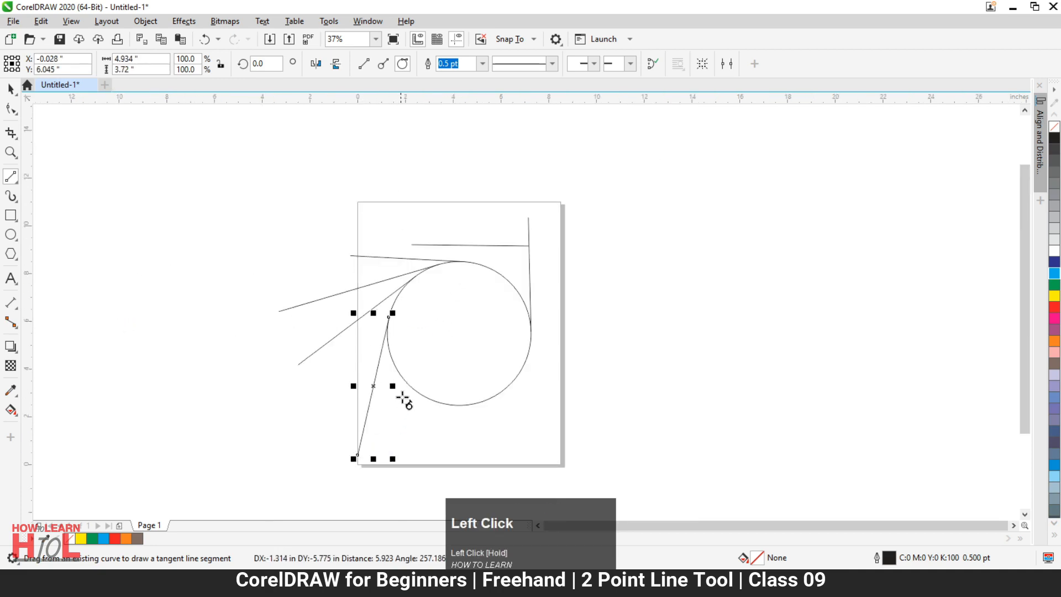
mouse_move(411, 387)
mouse_down()
mouse_move(486, 431)
mouse_move(497, 493)
mouse_up()
drag(489, 403, 686, 430)
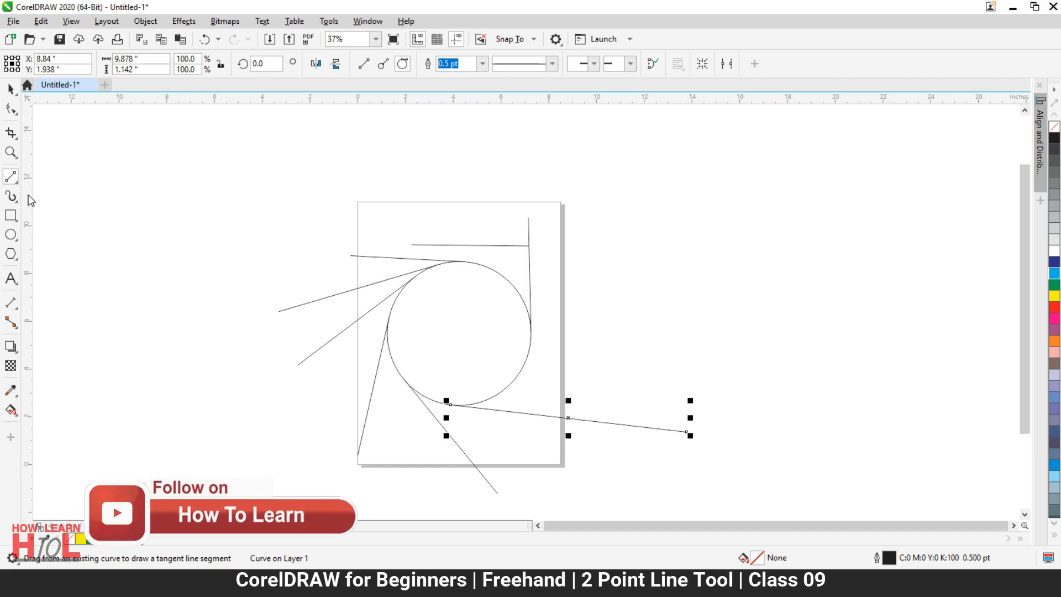
Show the list of available line and curve drawing tools.
click(10, 177)
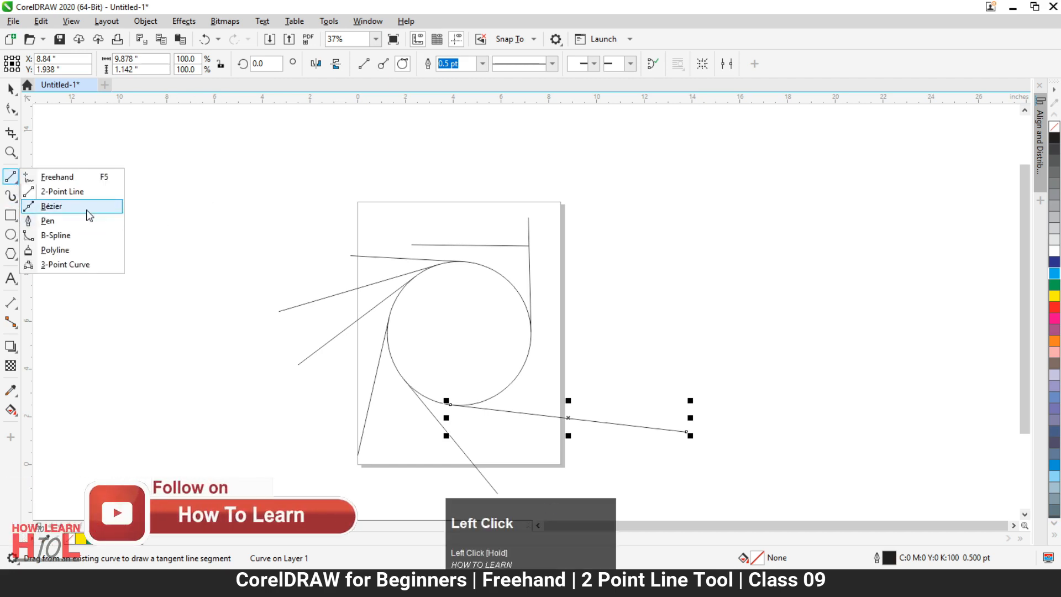